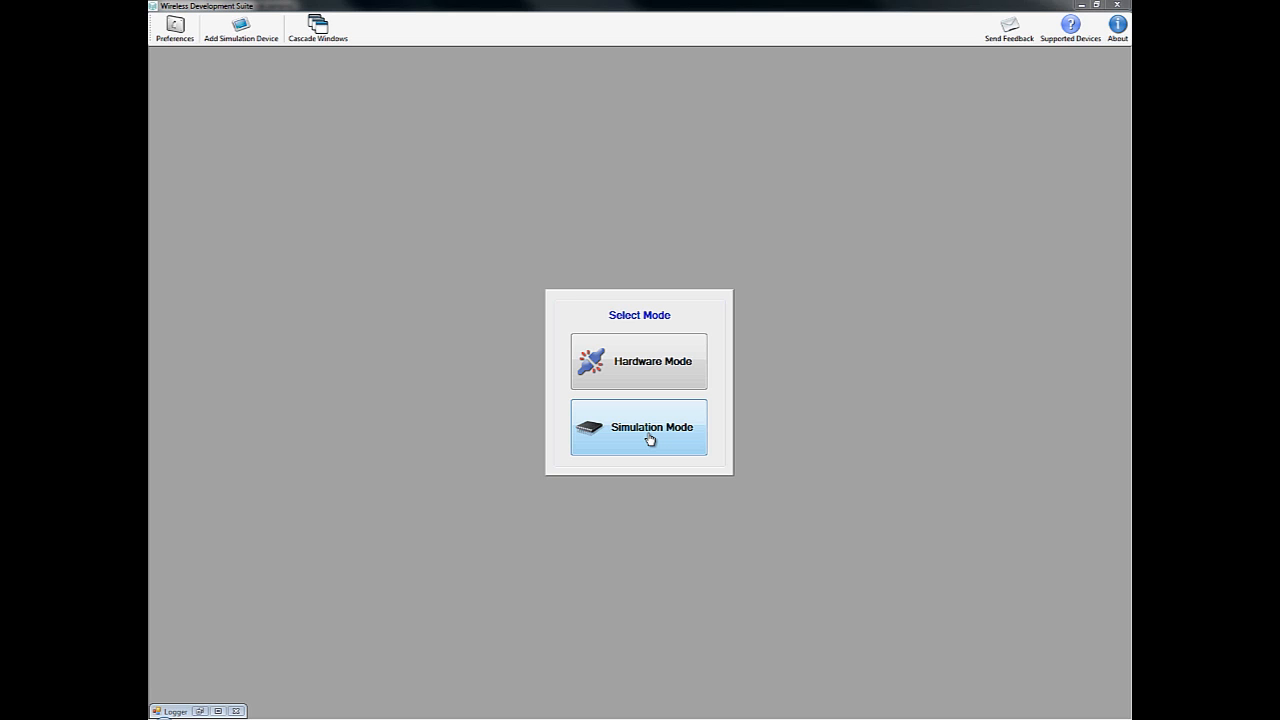
Step: Open the Radio Configuration Application for the connected Si4455 hardware
{"action": "left_click", "coordinate": [650, 438]}
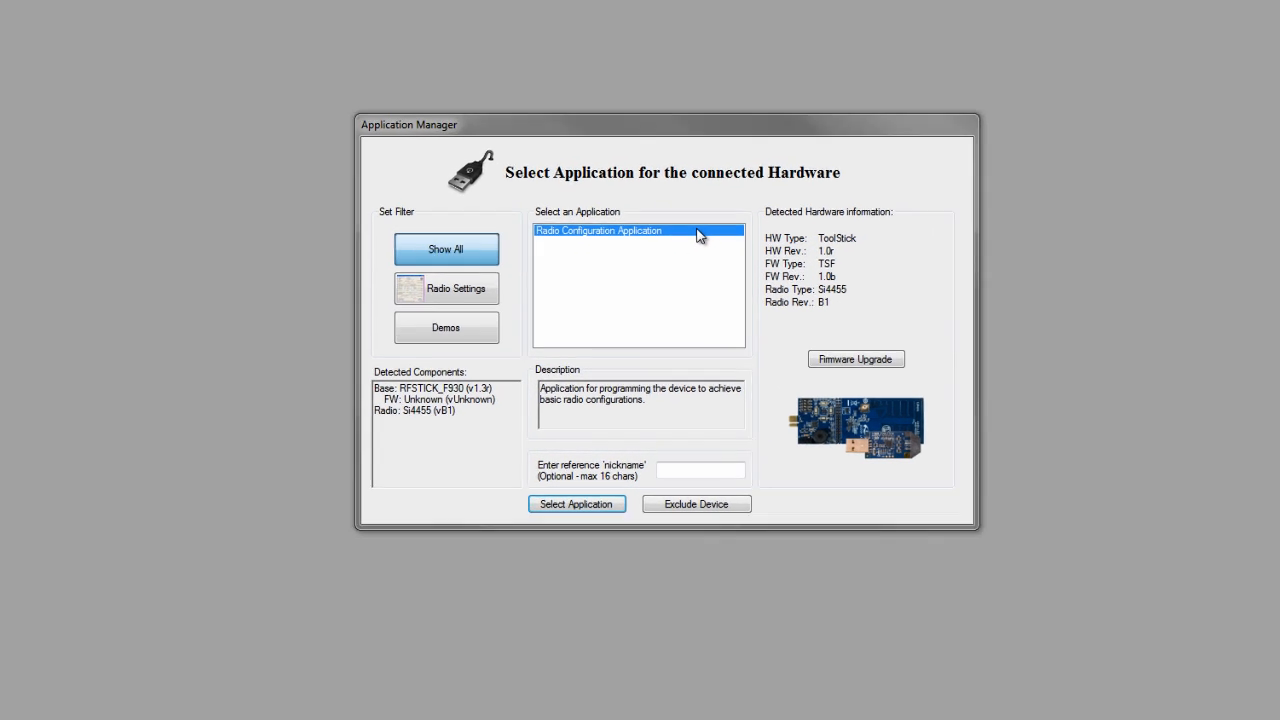
{"action": "double_click", "coordinate": [703, 221]}
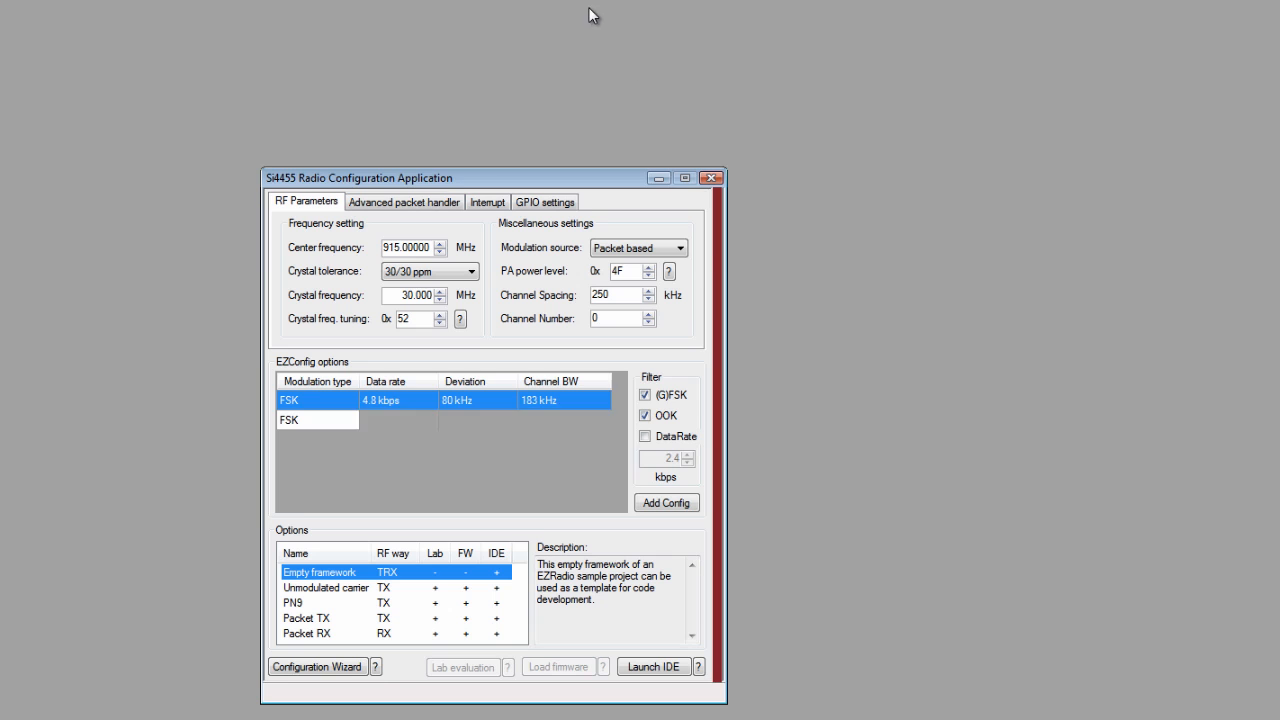
{"action": "left_click_drag", "start_coordinate": [535, 177], "coordinate": [674, 110]}
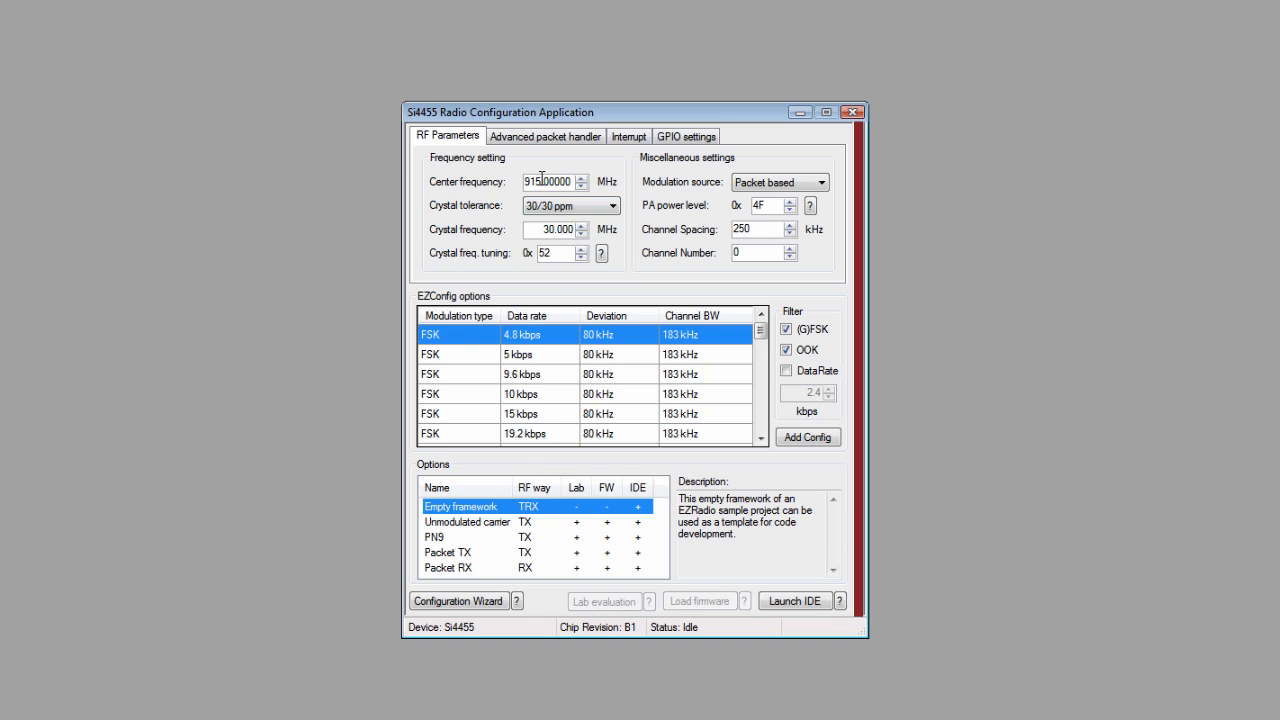
Step: Set the center frequency to 434 MHz
{"action": "left_click_drag", "start_coordinate": [543, 183], "coordinate": [520, 184]}
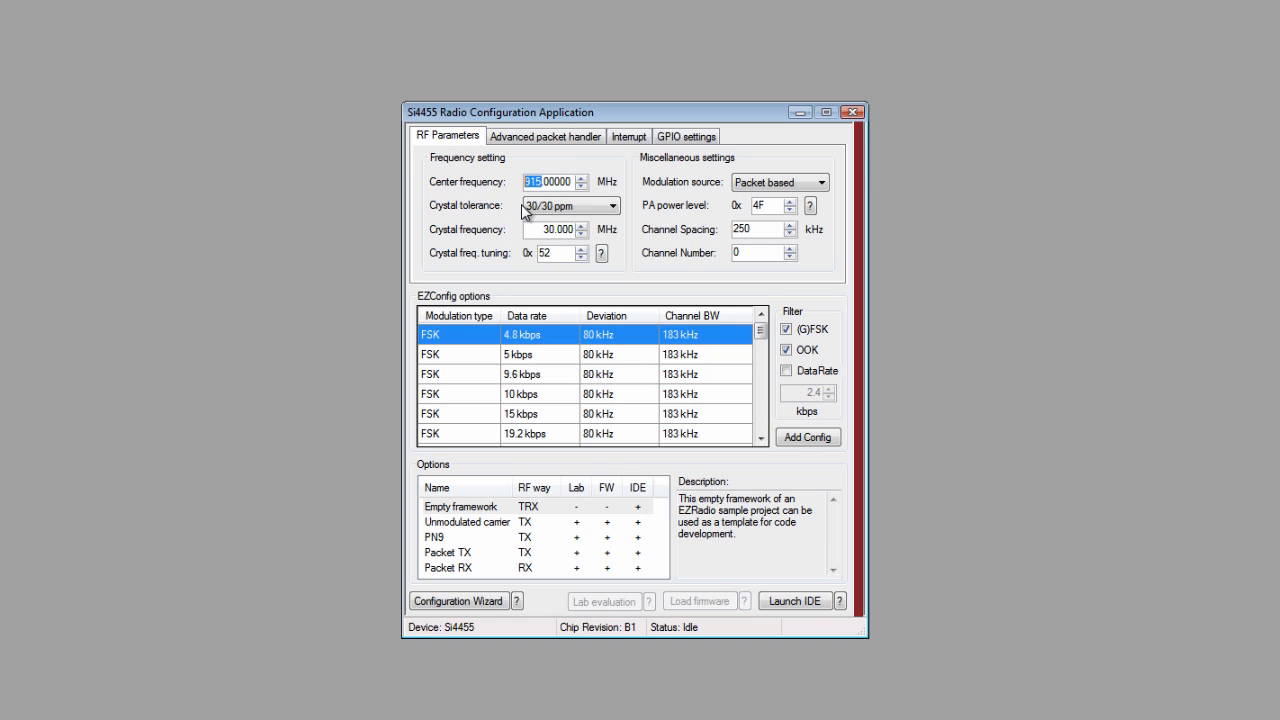
{"action": "type", "text": "434"}
Step: Switch the crystal tolerance to 30/150 ppm, then back to 30/30 ppm
{"action": "left_click", "coordinate": [607, 208]}
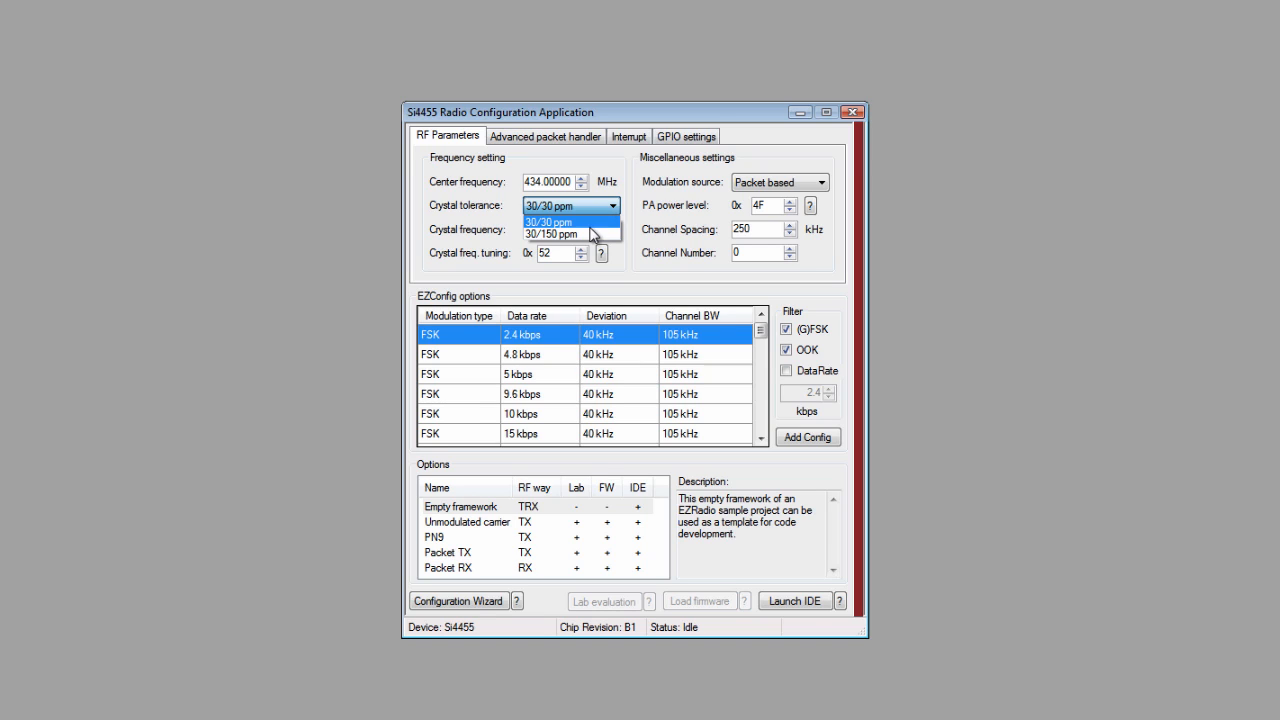
{"action": "left_click", "coordinate": [590, 234]}
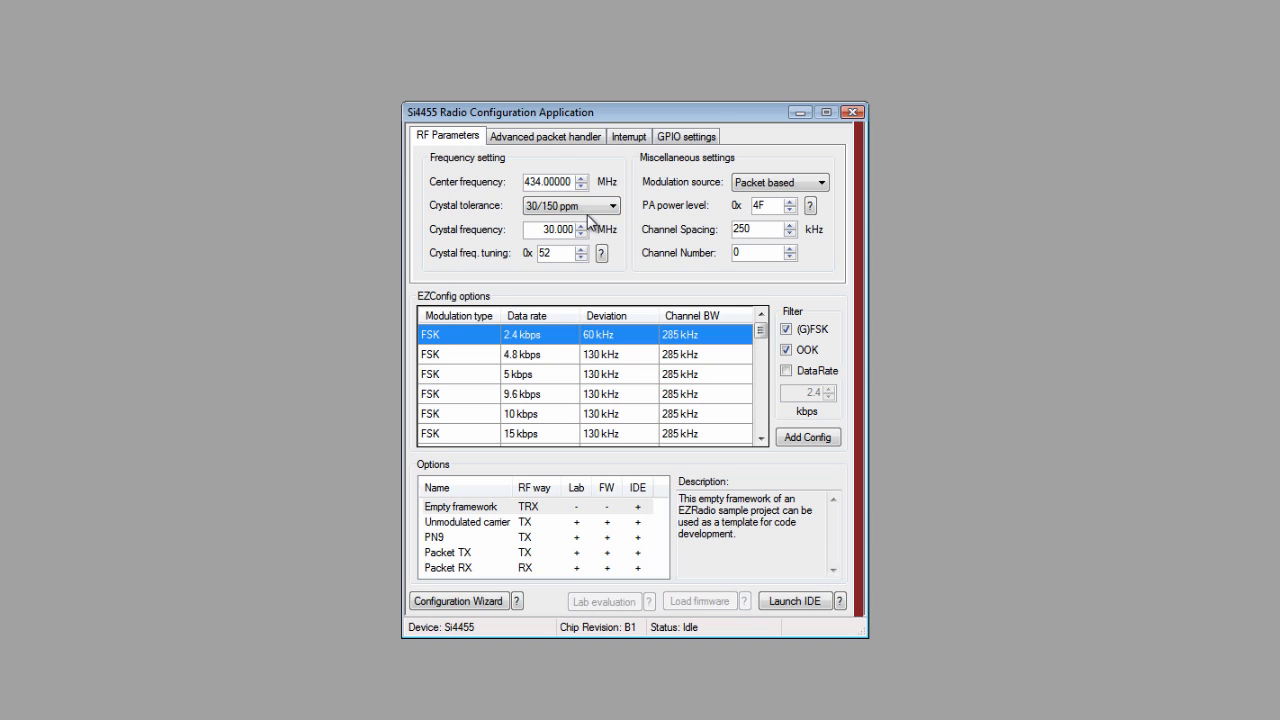
{"action": "left_click", "coordinate": [590, 208]}
{"action": "left_click", "coordinate": [587, 219]}
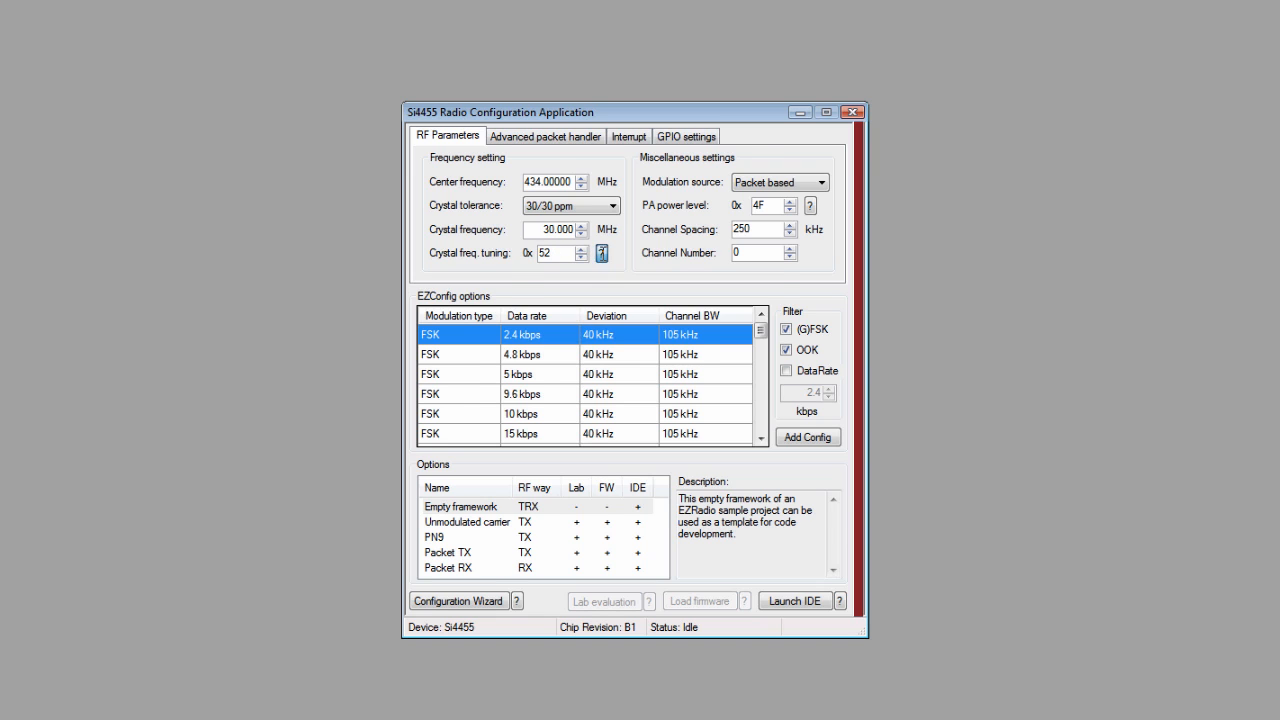
Step: Read the crystal frequency tuning help and close it
{"action": "left_click", "coordinate": [601, 253]}
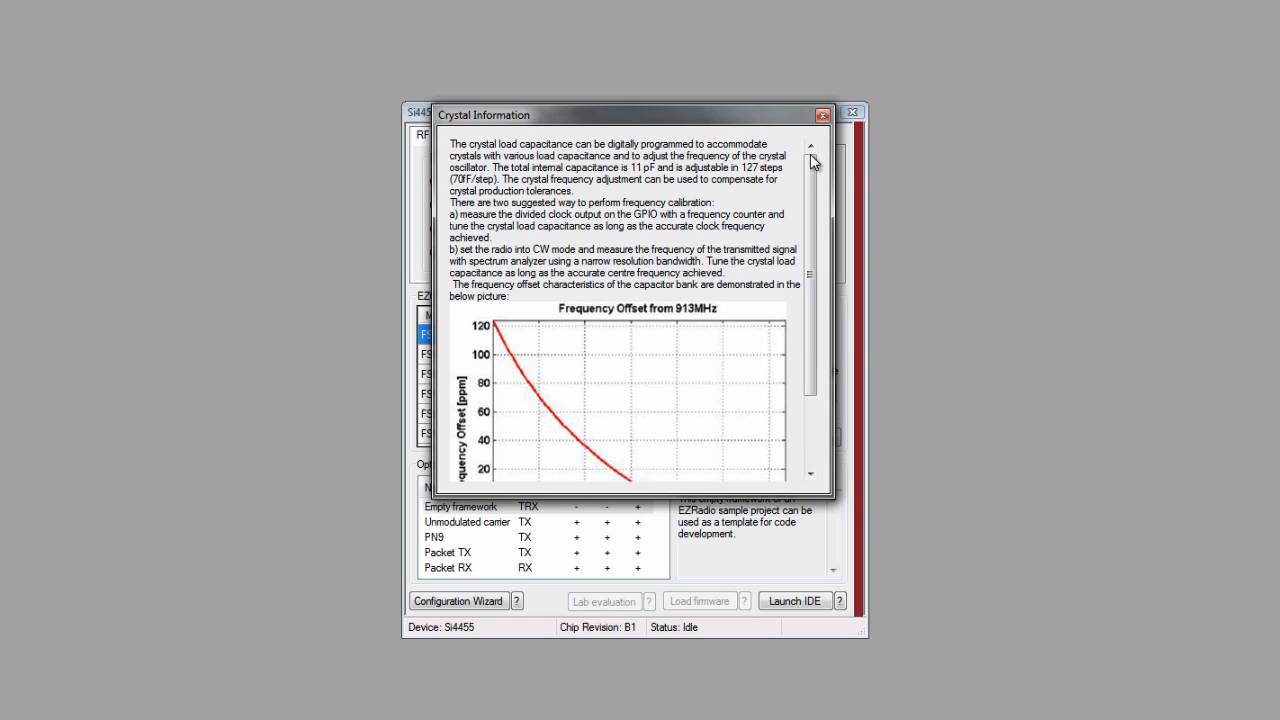
{"action": "left_click", "coordinate": [822, 116]}
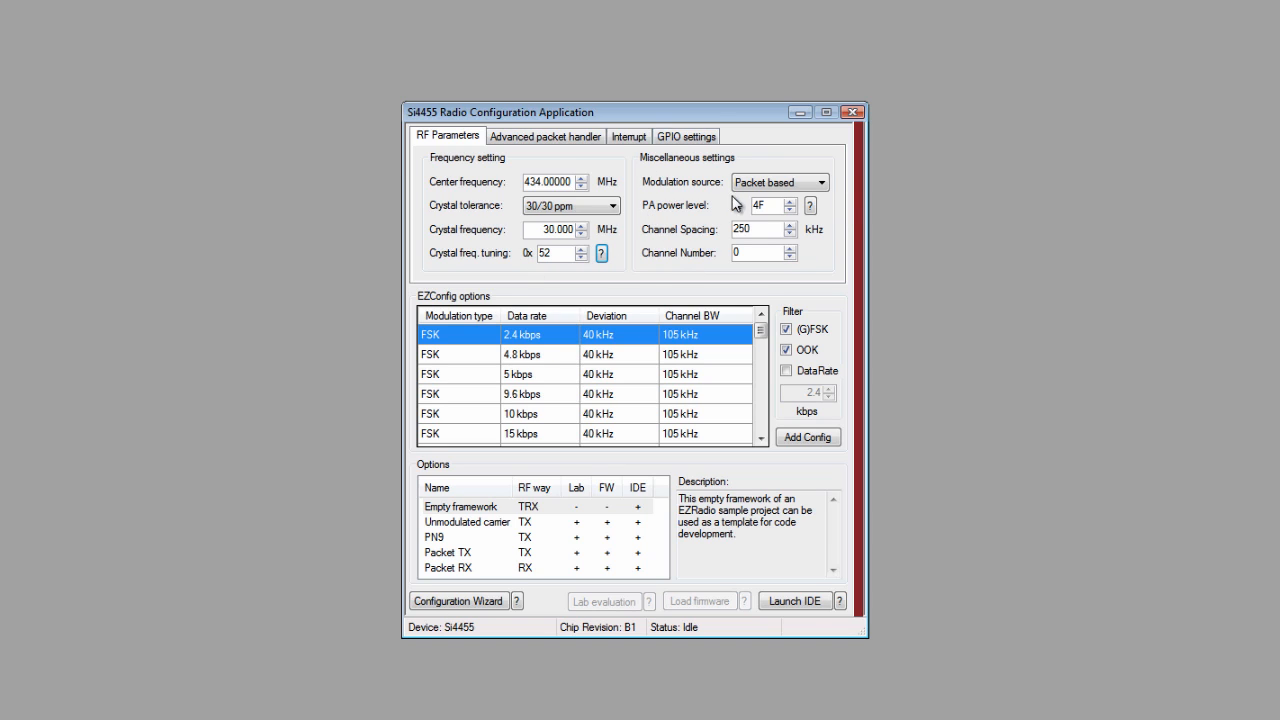
Step: Inspect the modulation source choices and read the PA power level help
{"action": "left_click", "coordinate": [783, 183]}
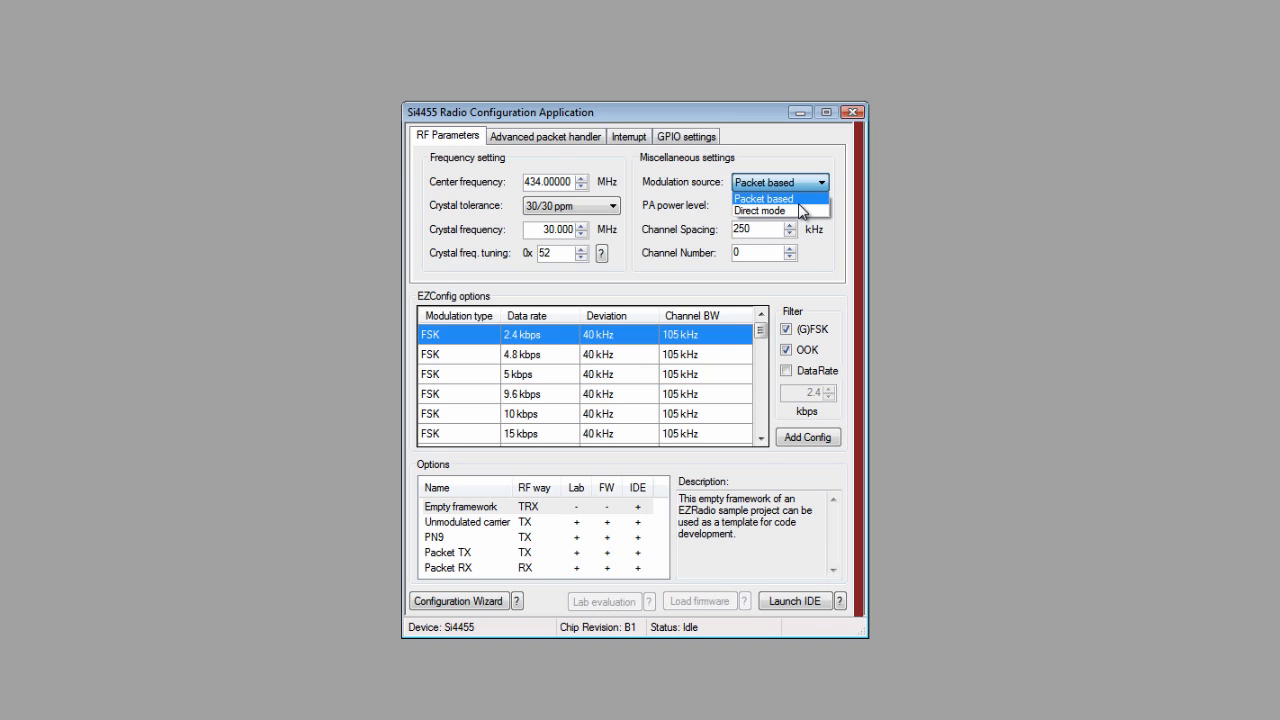
{"action": "left_click", "coordinate": [800, 199]}
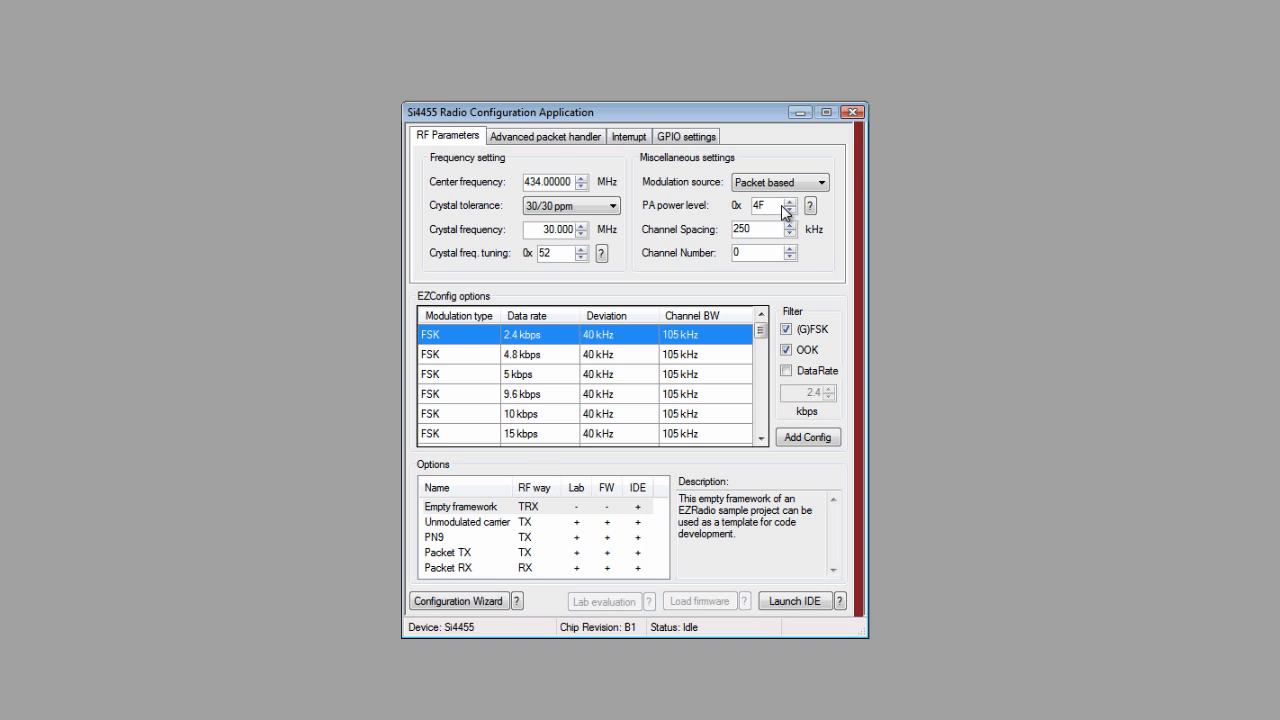
{"action": "left_click", "coordinate": [810, 207]}
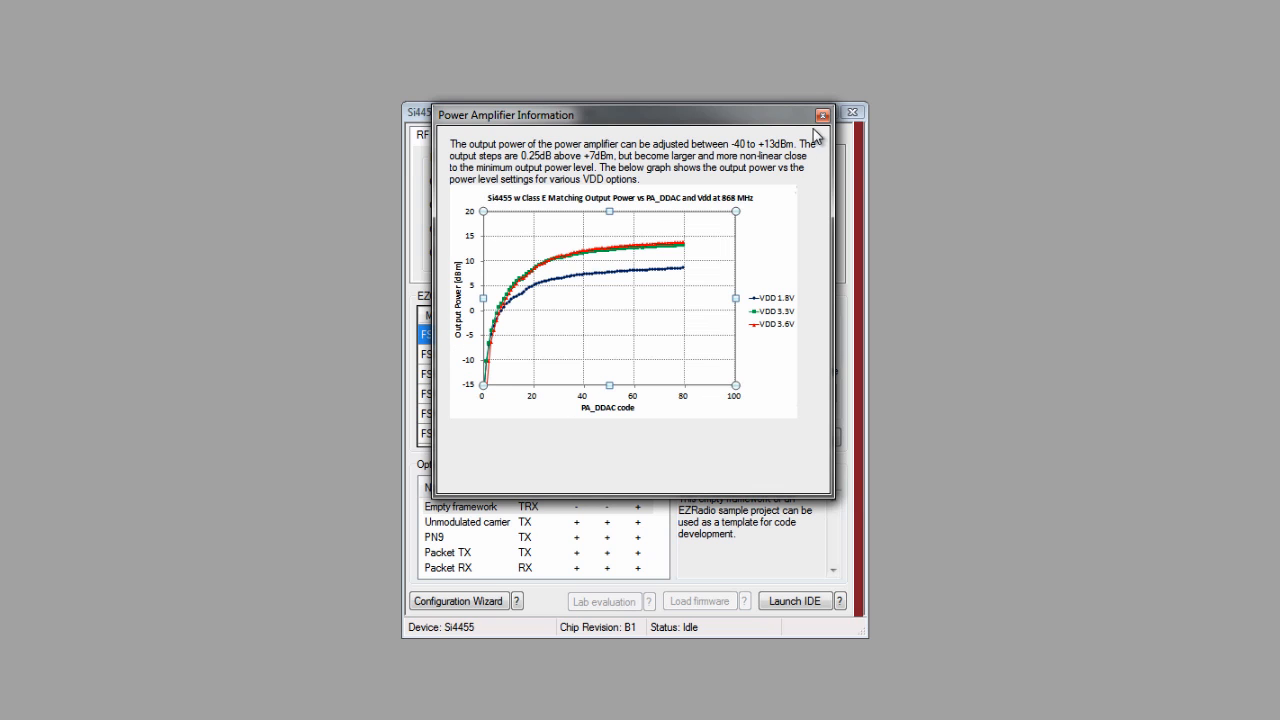
{"action": "left_click", "coordinate": [822, 114]}
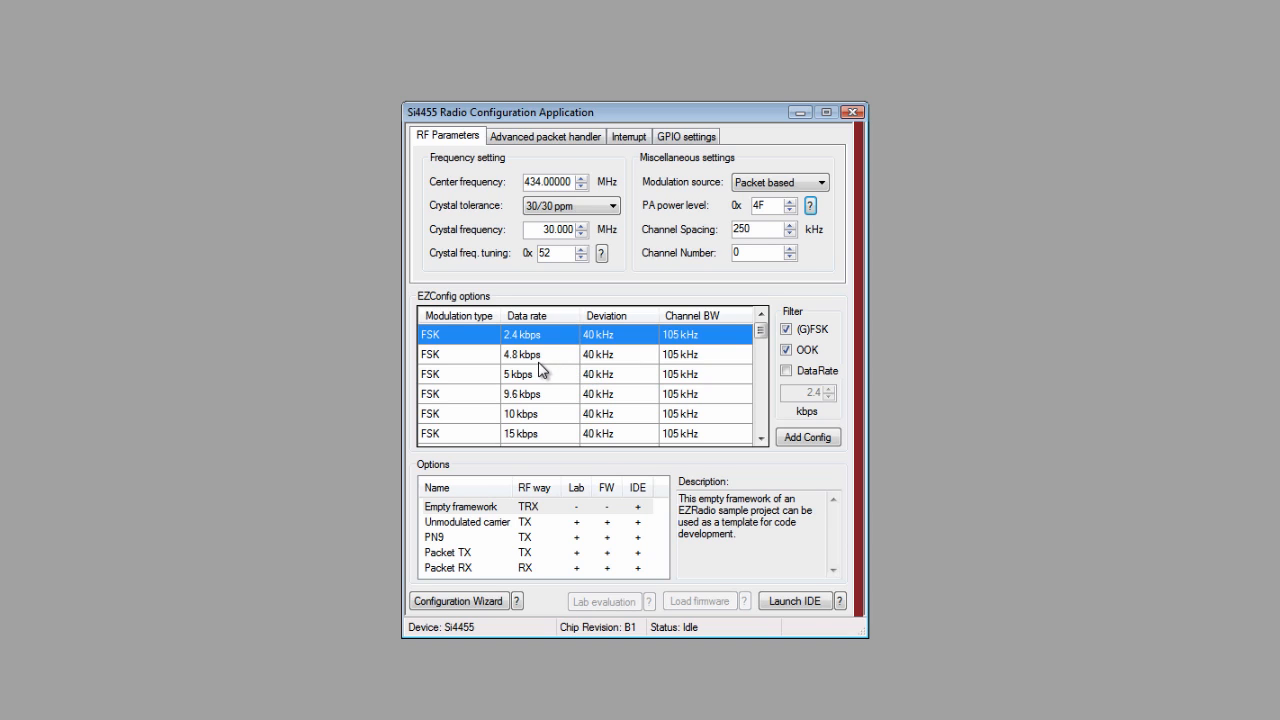
Step: Select the FSK 5 kbps configuration with the PN9 option, open Lab evaluation, and go back
{"action": "left_click", "coordinate": [463, 378]}
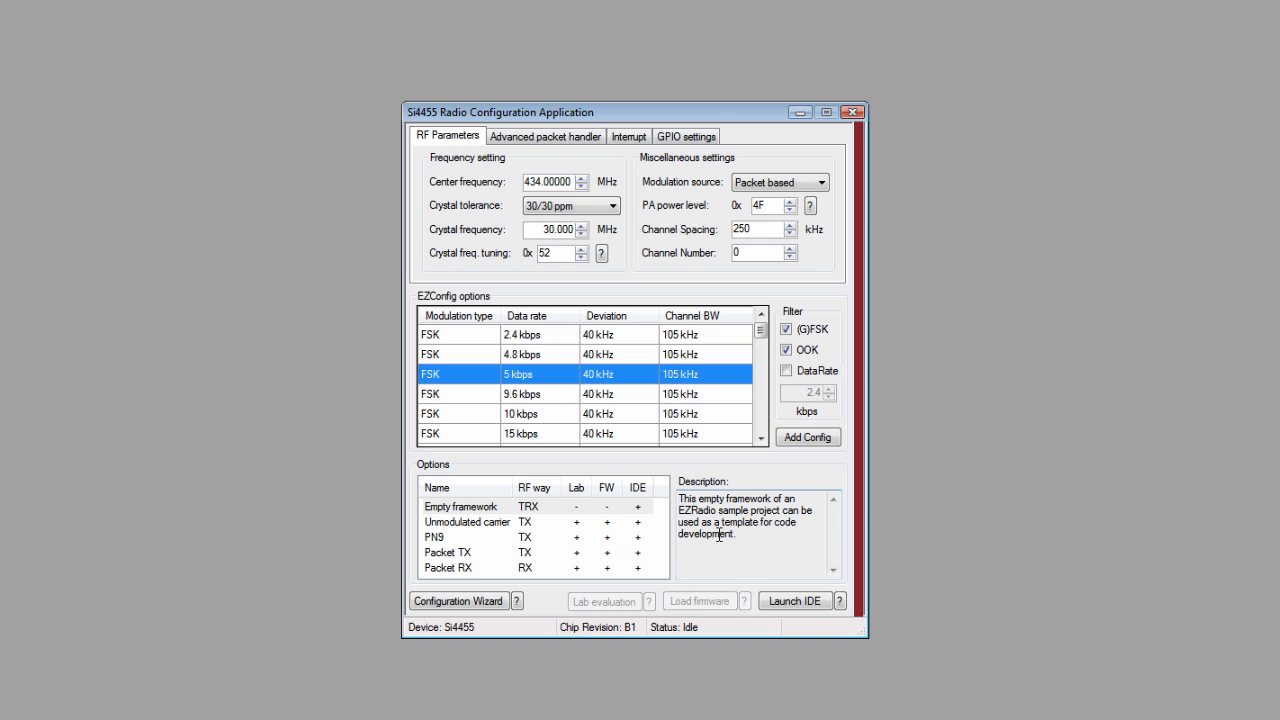
{"action": "left_click", "coordinate": [453, 541]}
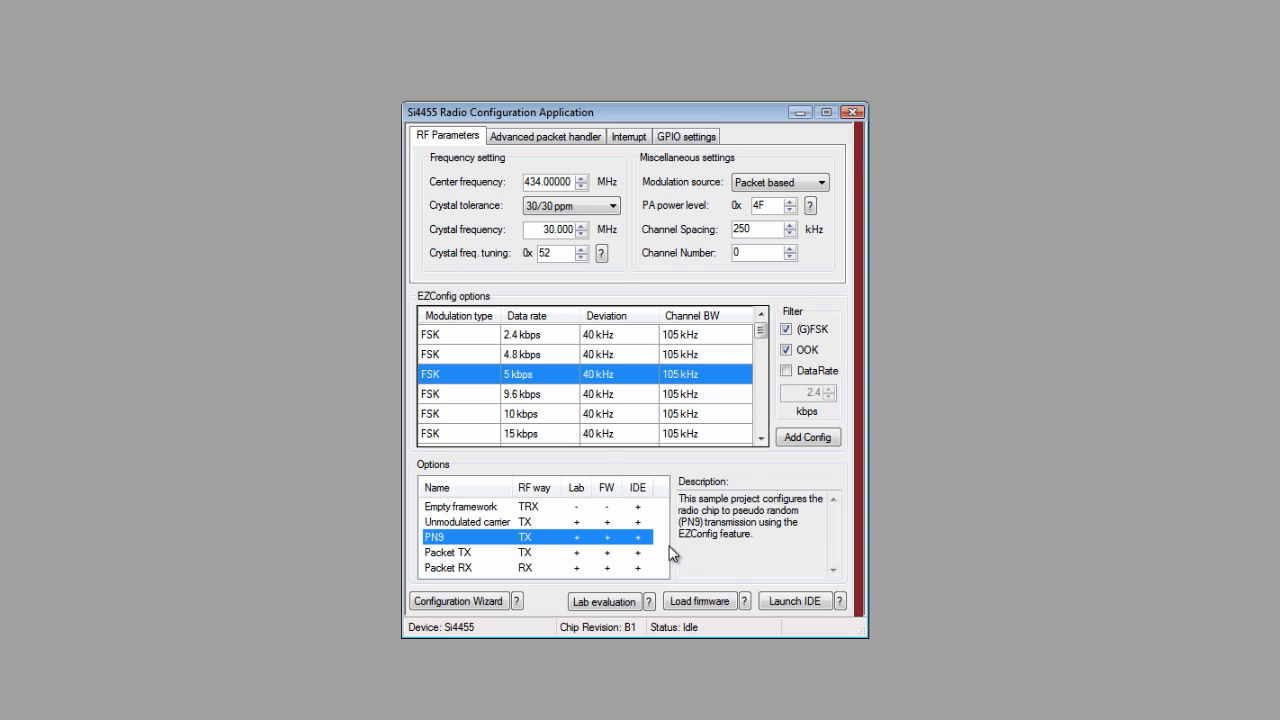
{"action": "left_click", "coordinate": [622, 605]}
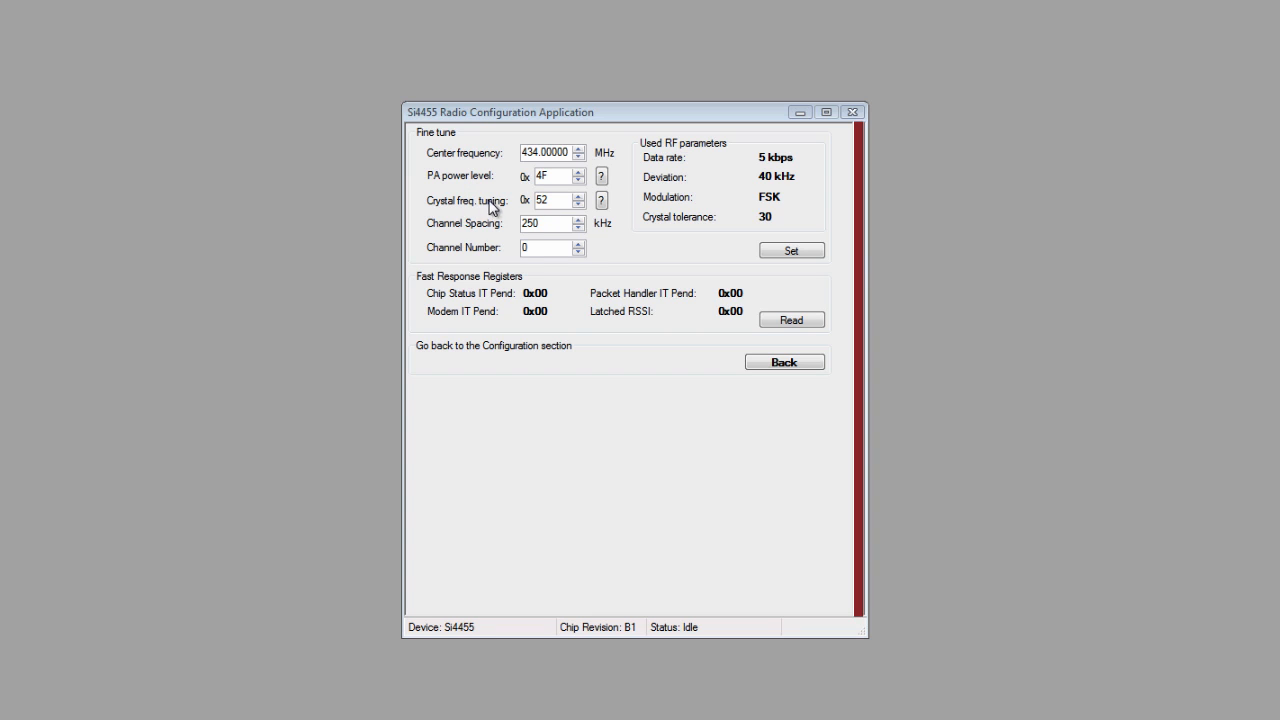
{"action": "left_click", "coordinate": [778, 363]}
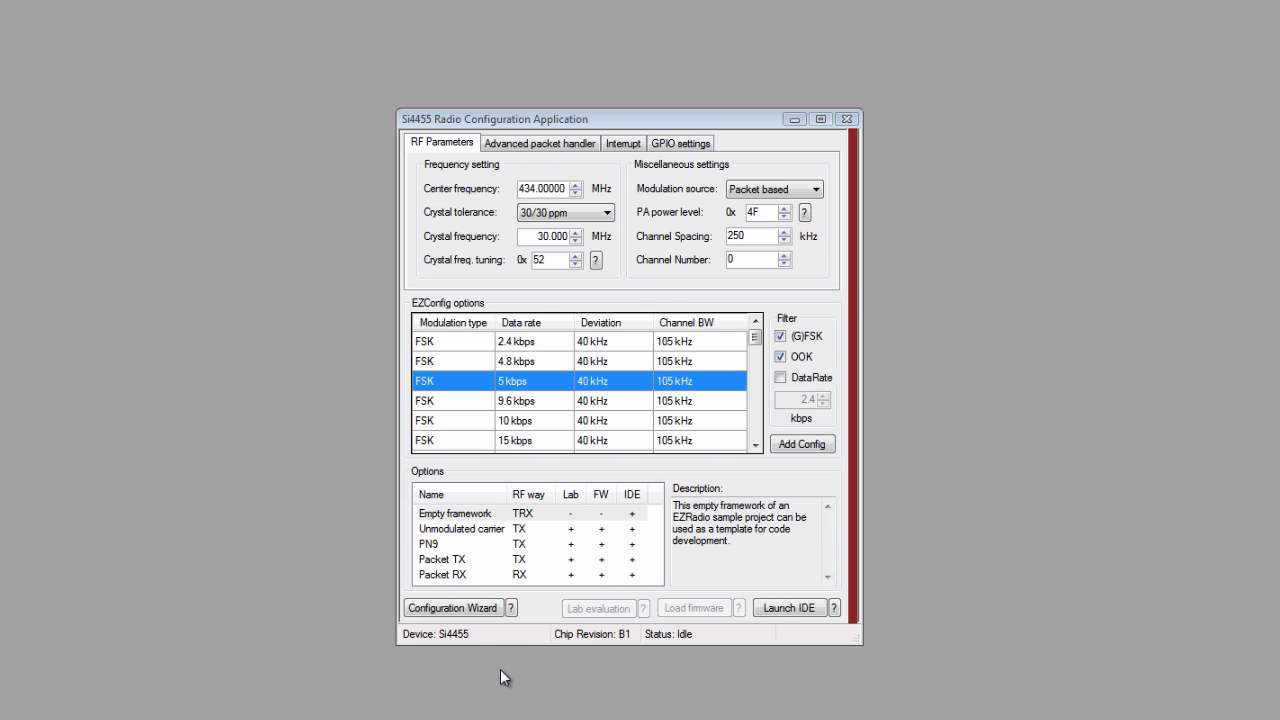
Step: In the Configuration Wizard, choose the FCC region and the GFSK 2.4 kbps recommended setting
{"action": "left_click", "coordinate": [466, 612]}
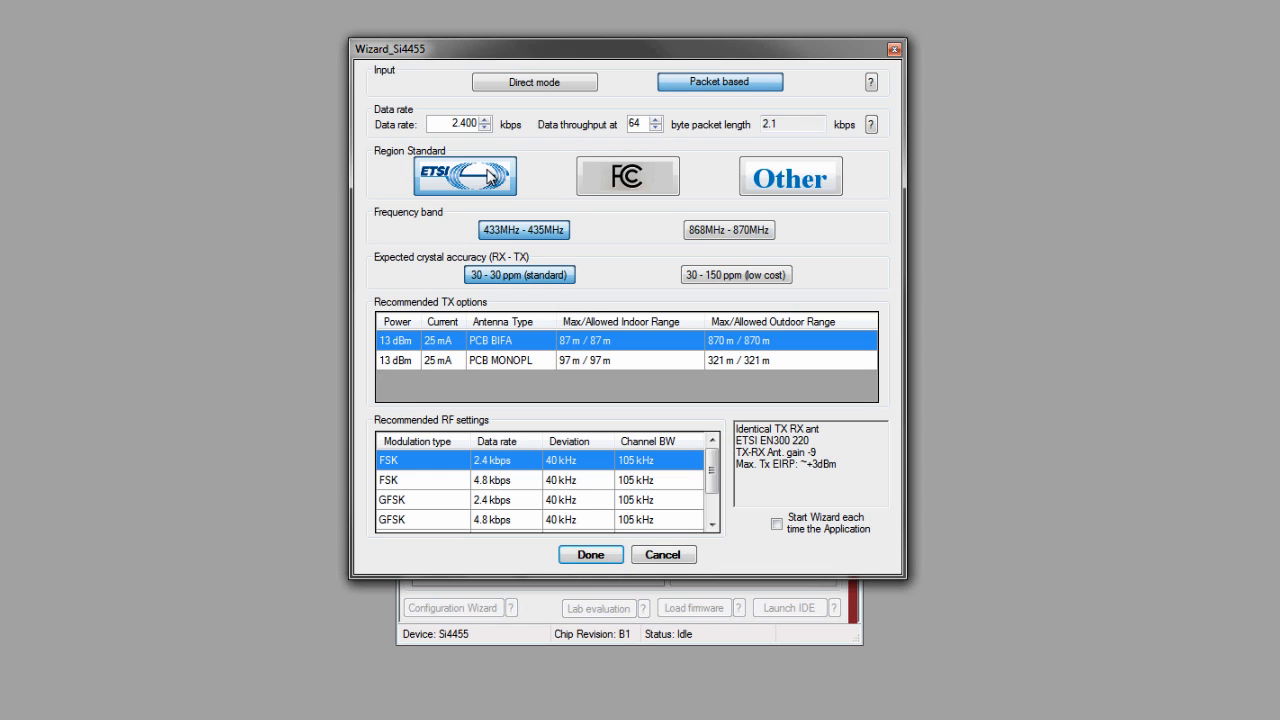
{"action": "left_click", "coordinate": [600, 180]}
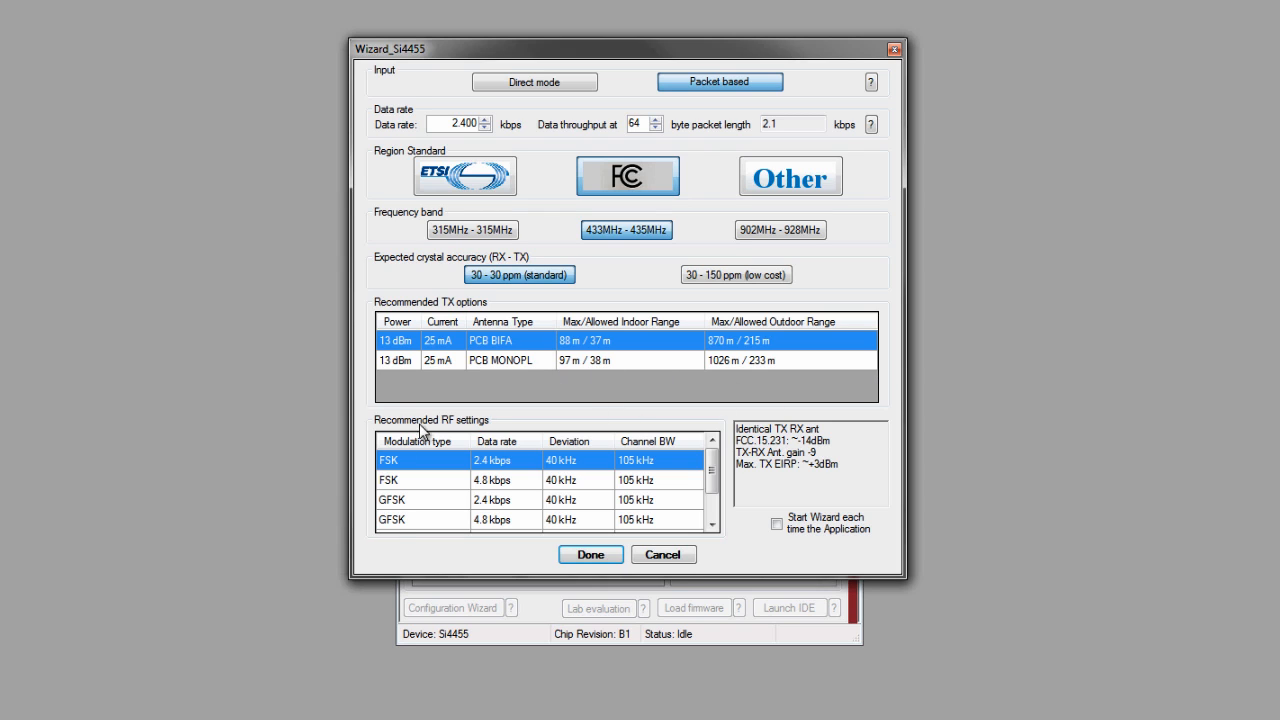
{"action": "left_click", "coordinate": [446, 499]}
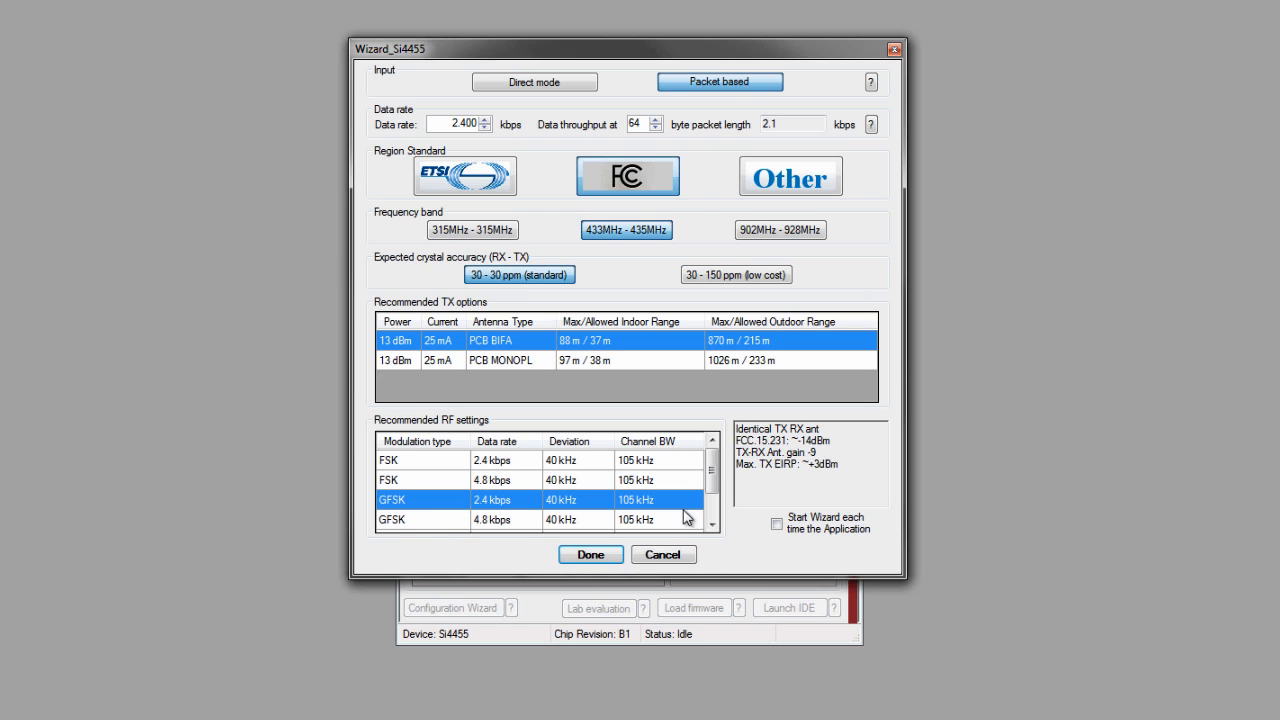
{"action": "left_click", "coordinate": [605, 556]}
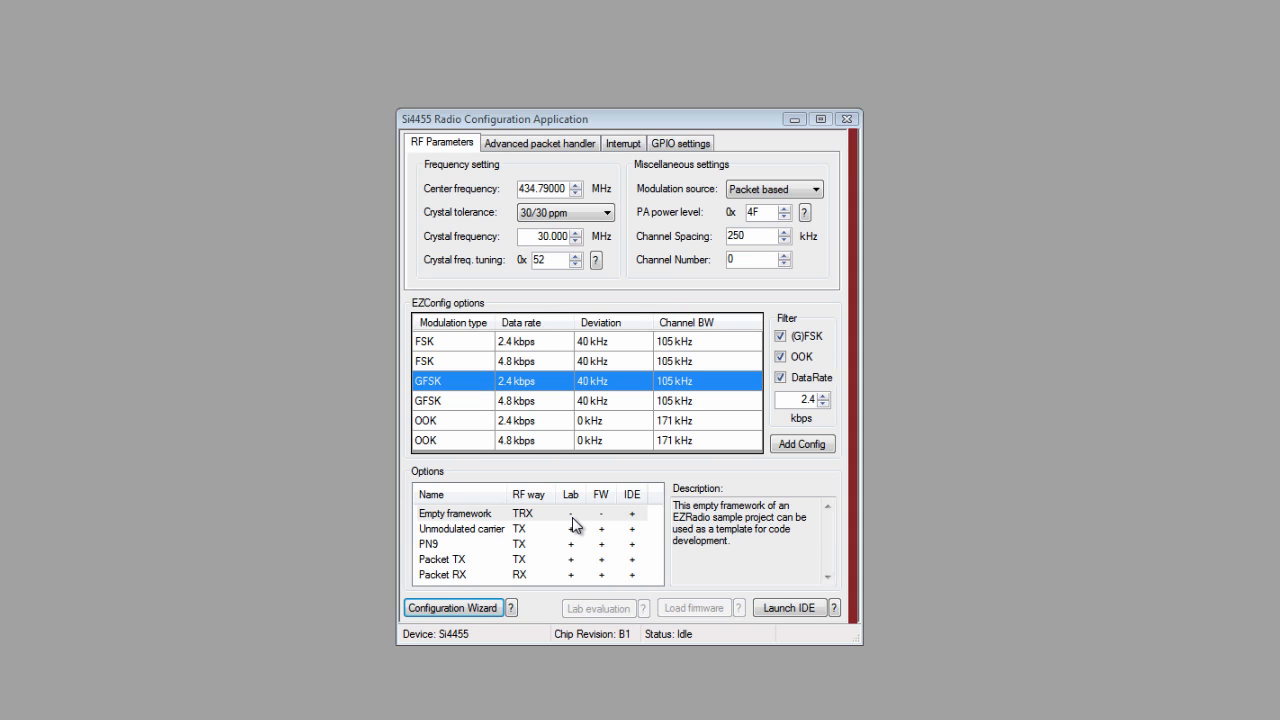
Step: Load the Packet TX sample firmware onto the device
{"action": "left_click", "coordinate": [460, 566]}
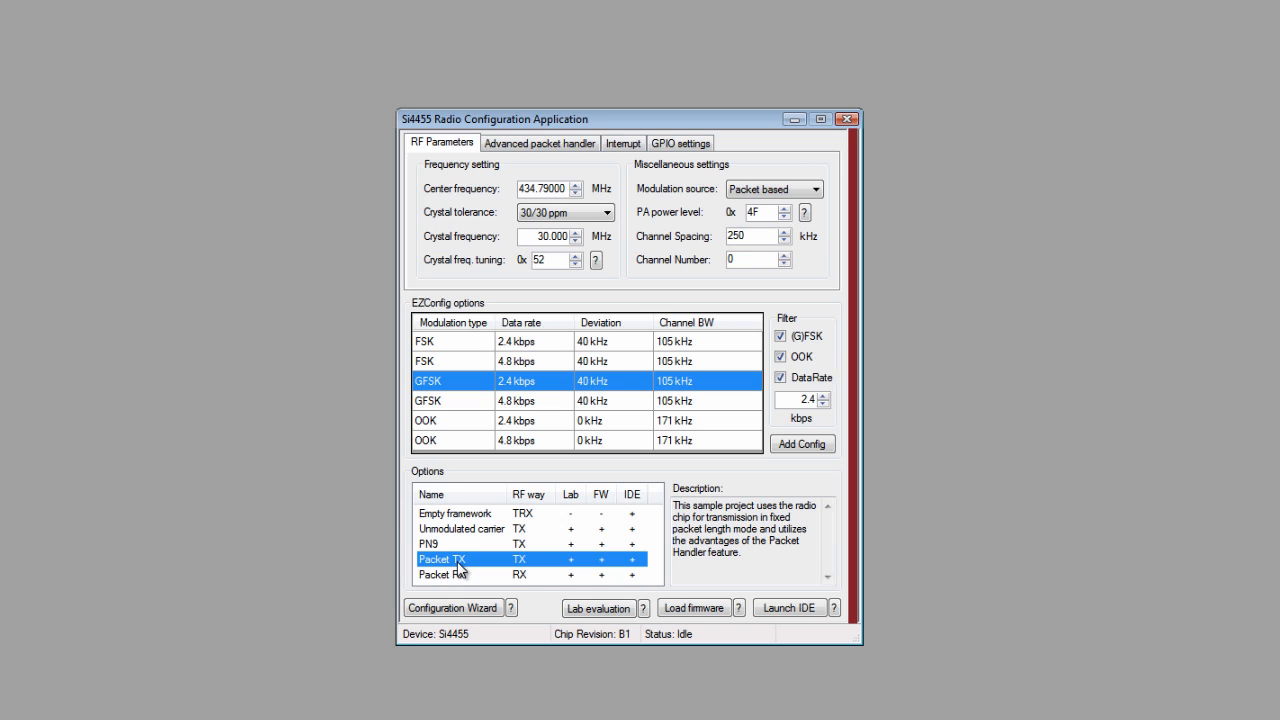
{"action": "left_click", "coordinate": [692, 610]}
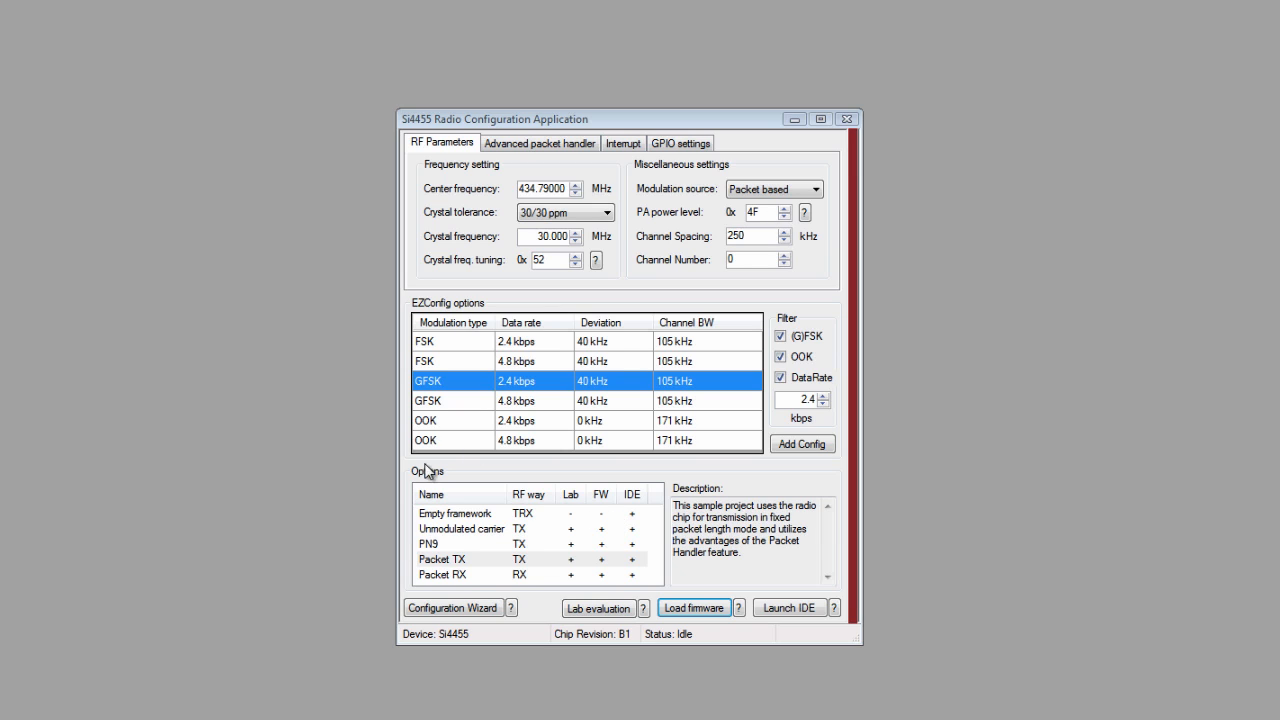
Step: Load the Packet RX sample firmware onto the device
{"action": "left_click", "coordinate": [452, 577]}
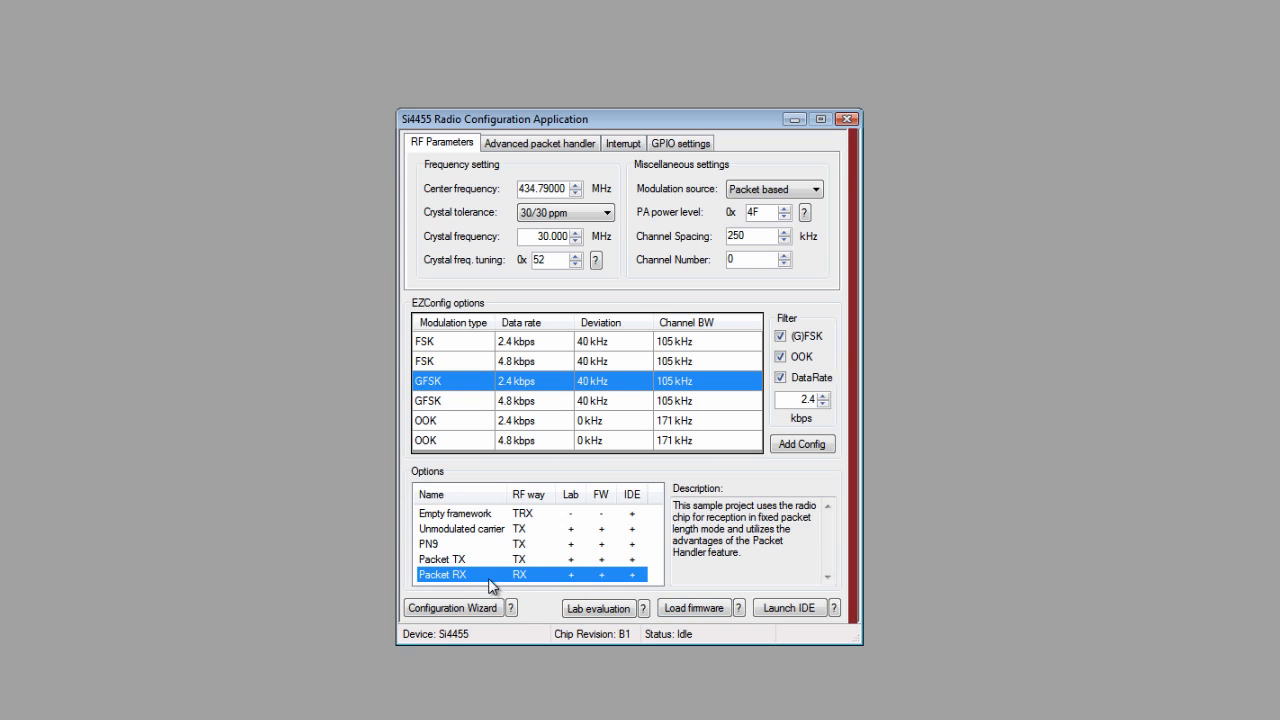
{"action": "left_click", "coordinate": [690, 608]}
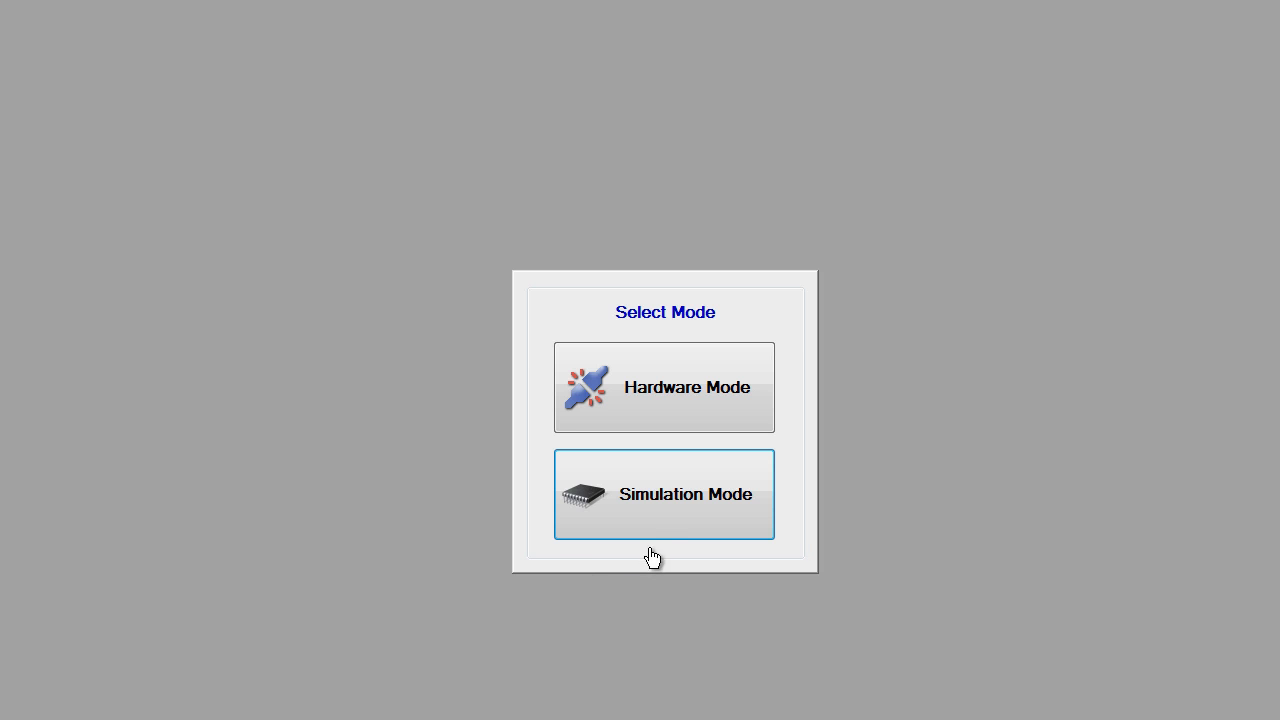
Step: Start Simulation Mode and open the Radio Configuration Application for a simulated Si4455 B1 radio
{"action": "left_click", "coordinate": [659, 510]}
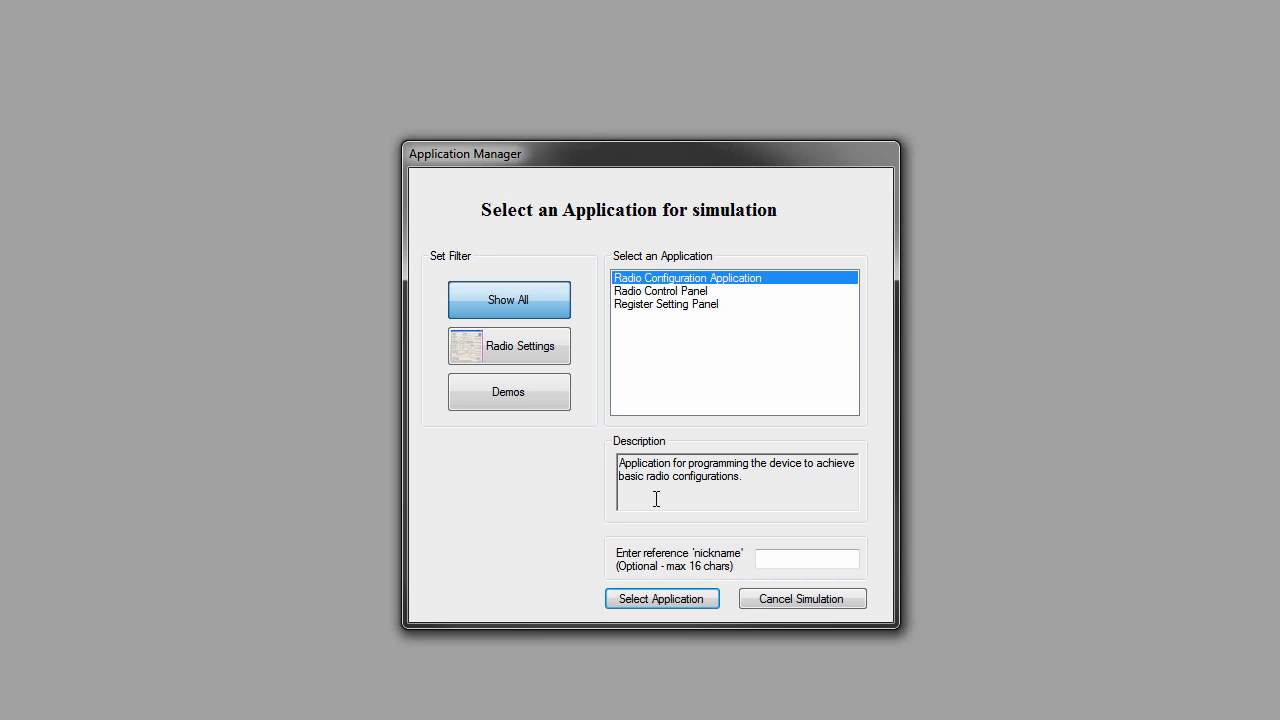
{"action": "double_click", "coordinate": [729, 279]}
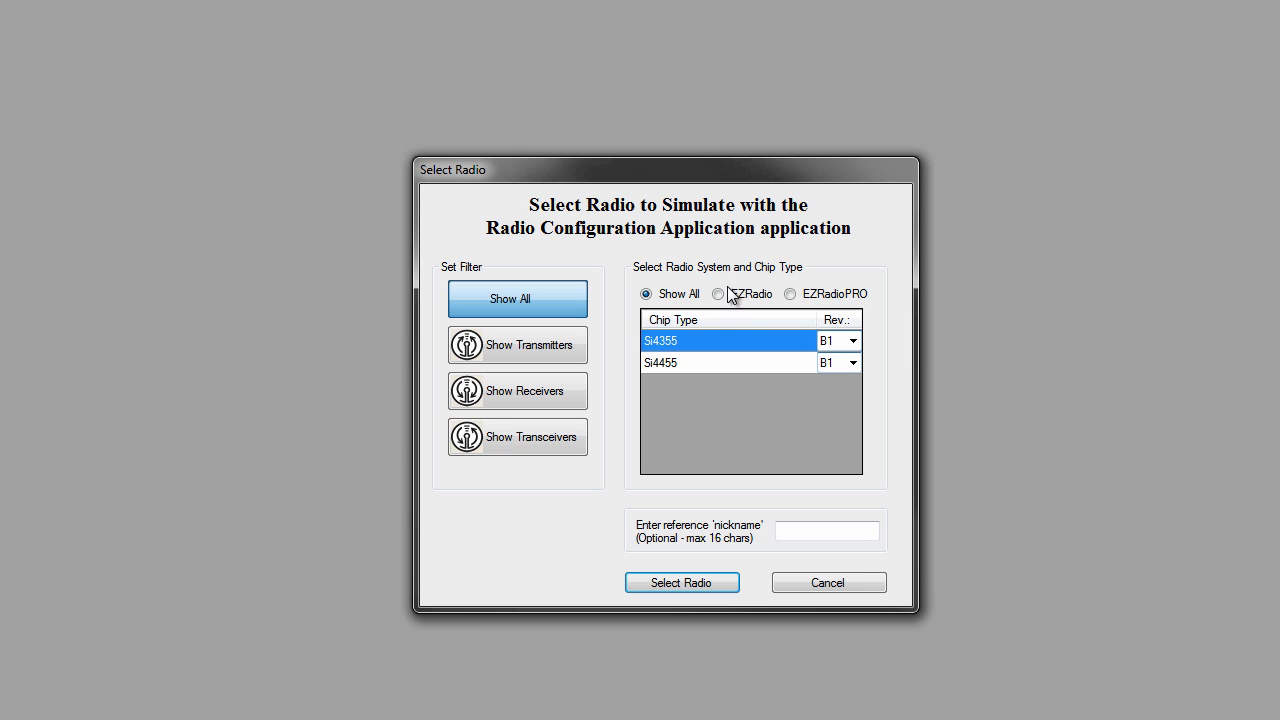
{"action": "left_click", "coordinate": [704, 363]}
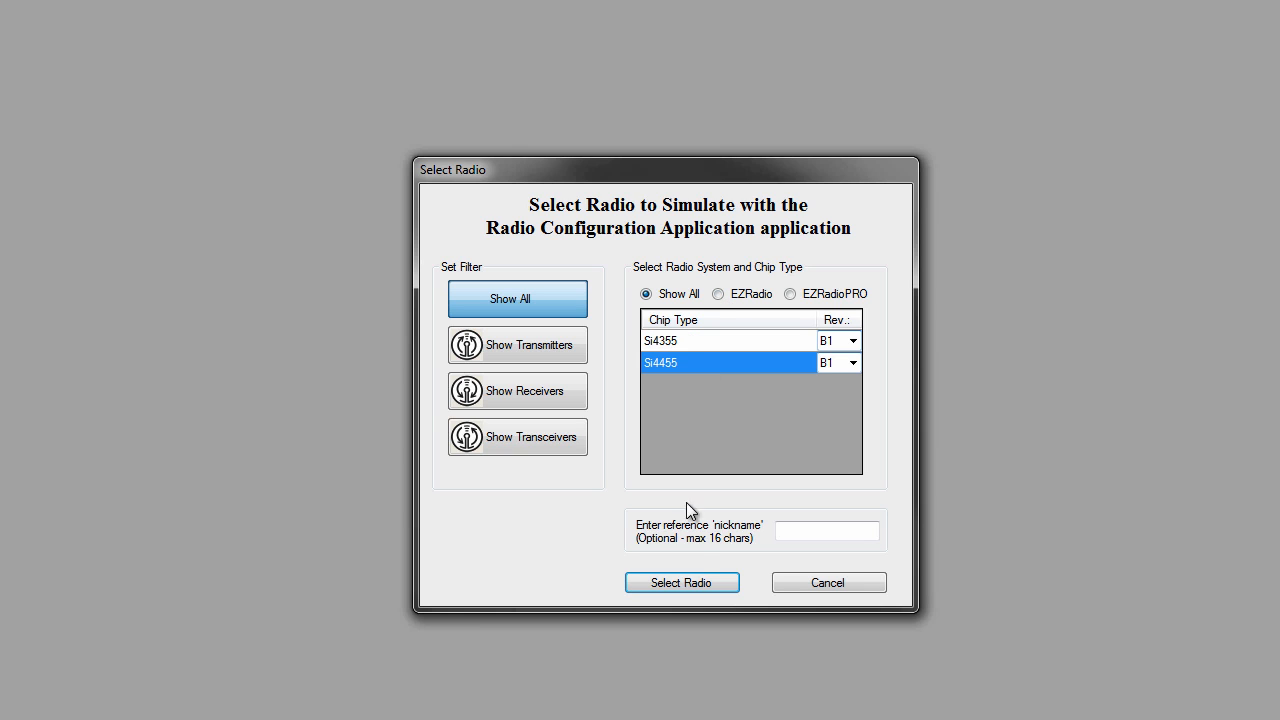
{"action": "left_click", "coordinate": [699, 583]}
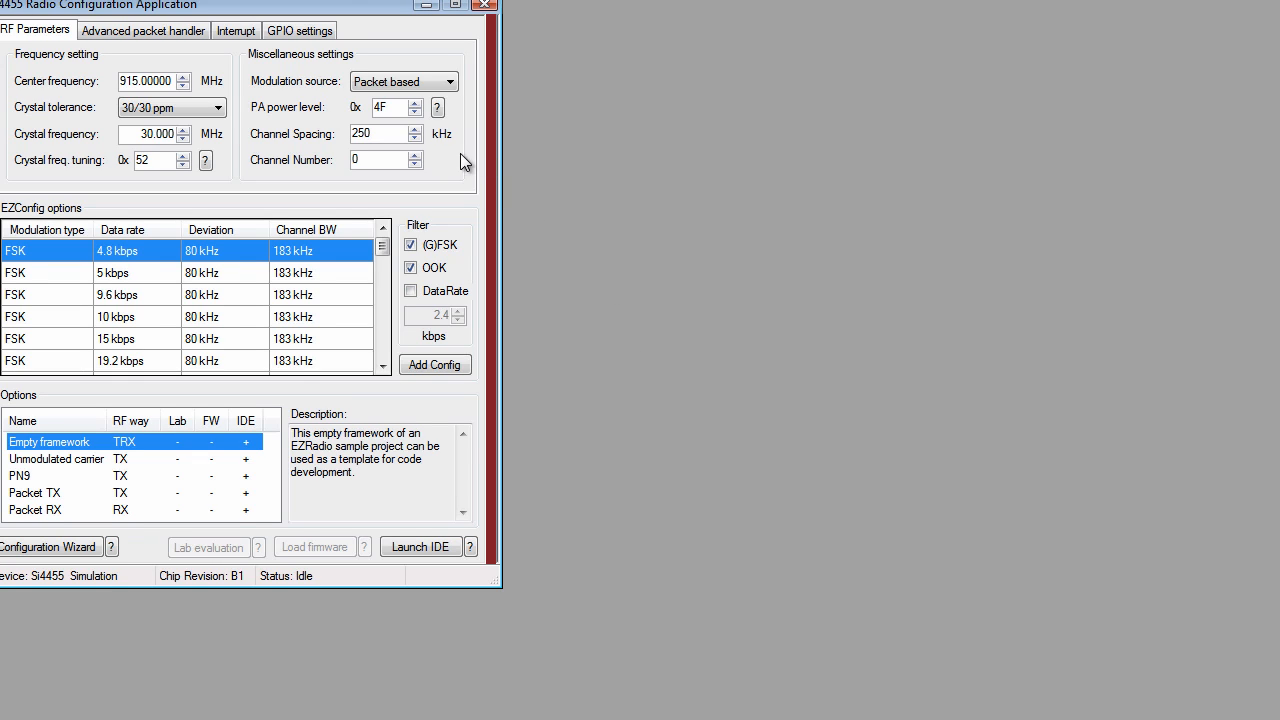
{"action": "left_click_drag", "start_coordinate": [350, 12], "coordinate": [757, 83]}
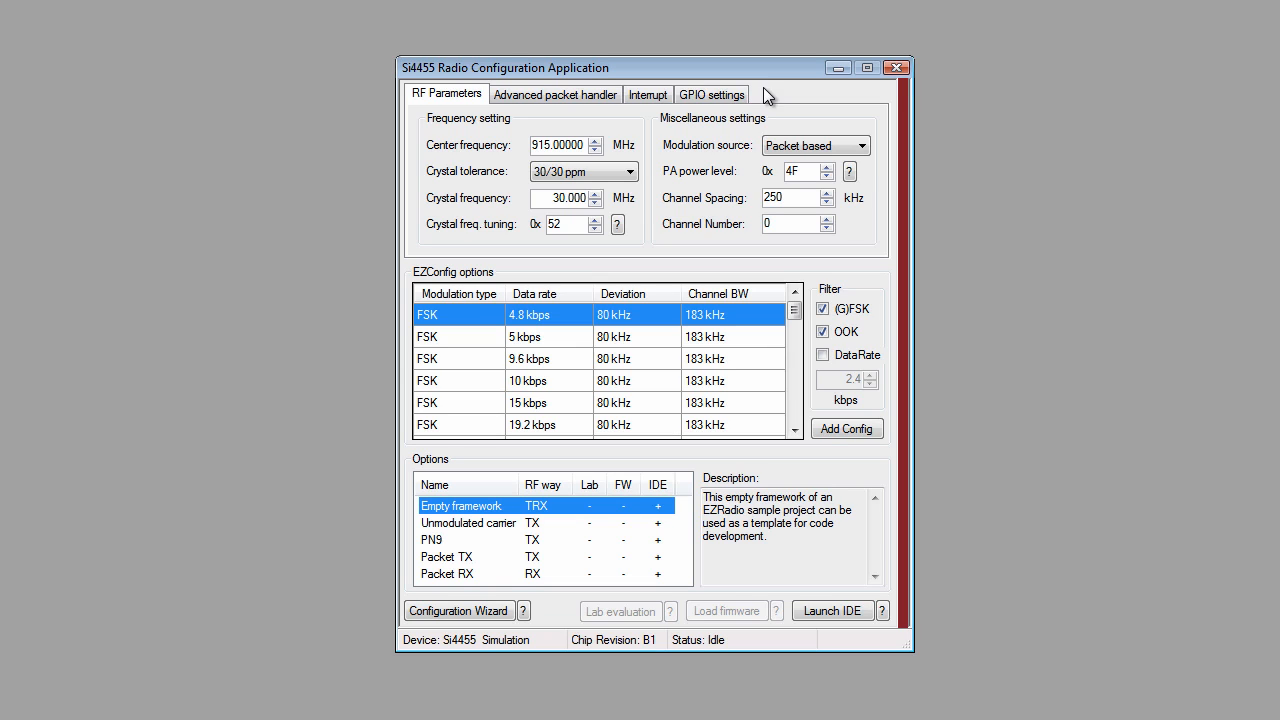
Step: Add a custom FSK configuration based on 5 kbps with 90 kHz deviation and 30 ppm crystal tolerance
{"action": "left_click", "coordinate": [486, 341]}
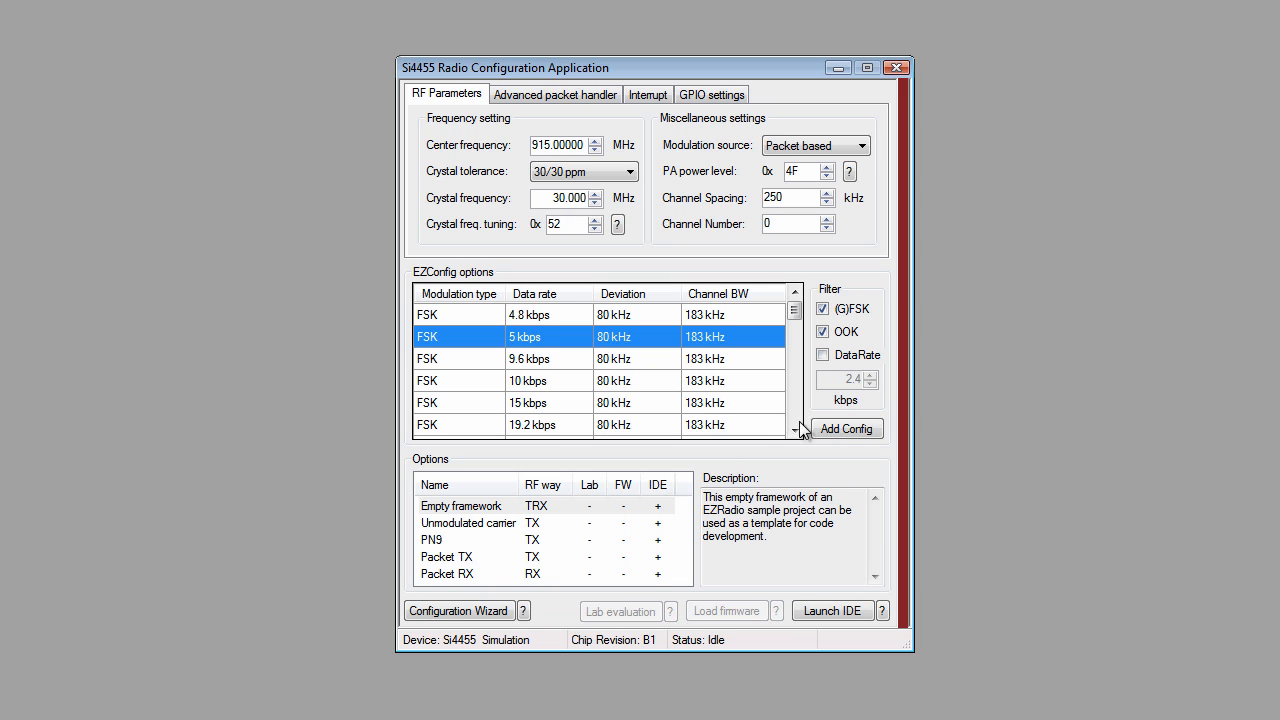
{"action": "left_click", "coordinate": [844, 430]}
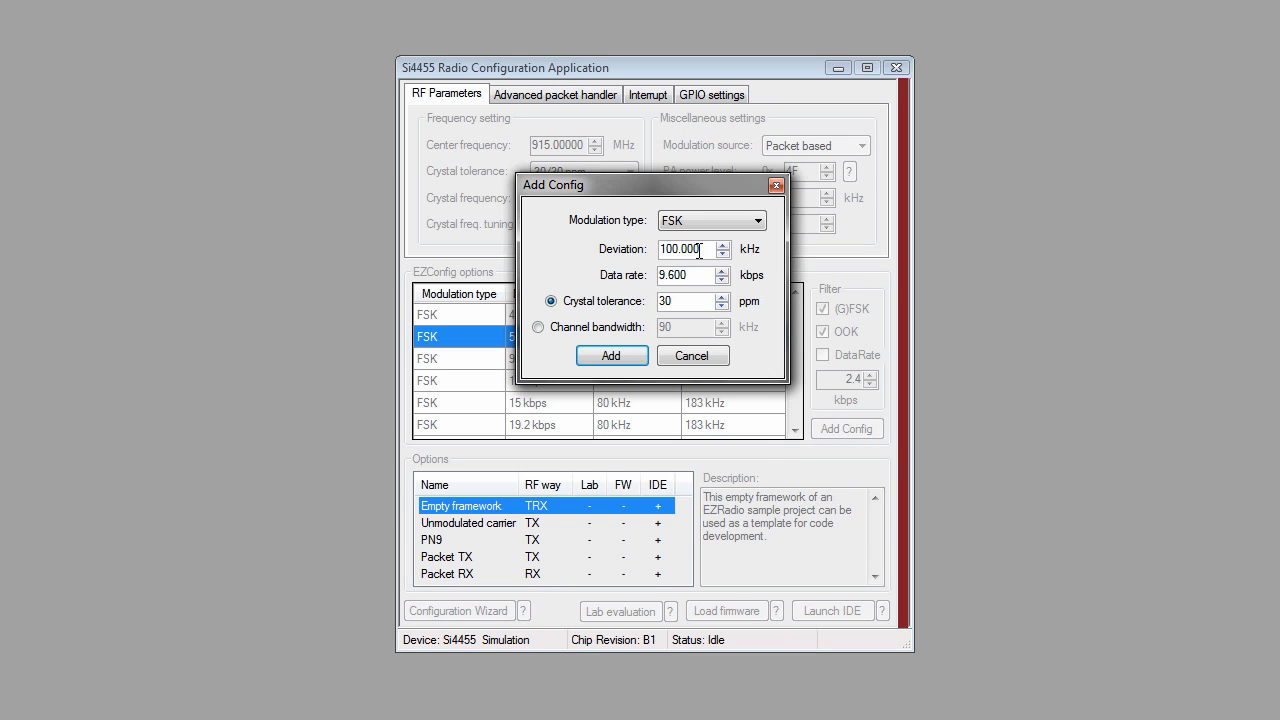
{"action": "left_click_drag", "start_coordinate": [699, 251], "coordinate": [658, 255]}
{"action": "type", "text": "90"}
{"action": "left_click_drag", "start_coordinate": [698, 274], "coordinate": [648, 278]}
{"action": "left_click", "coordinate": [687, 300]}
{"action": "double_click", "coordinate": [680, 301]}
{"action": "left_click", "coordinate": [683, 302]}
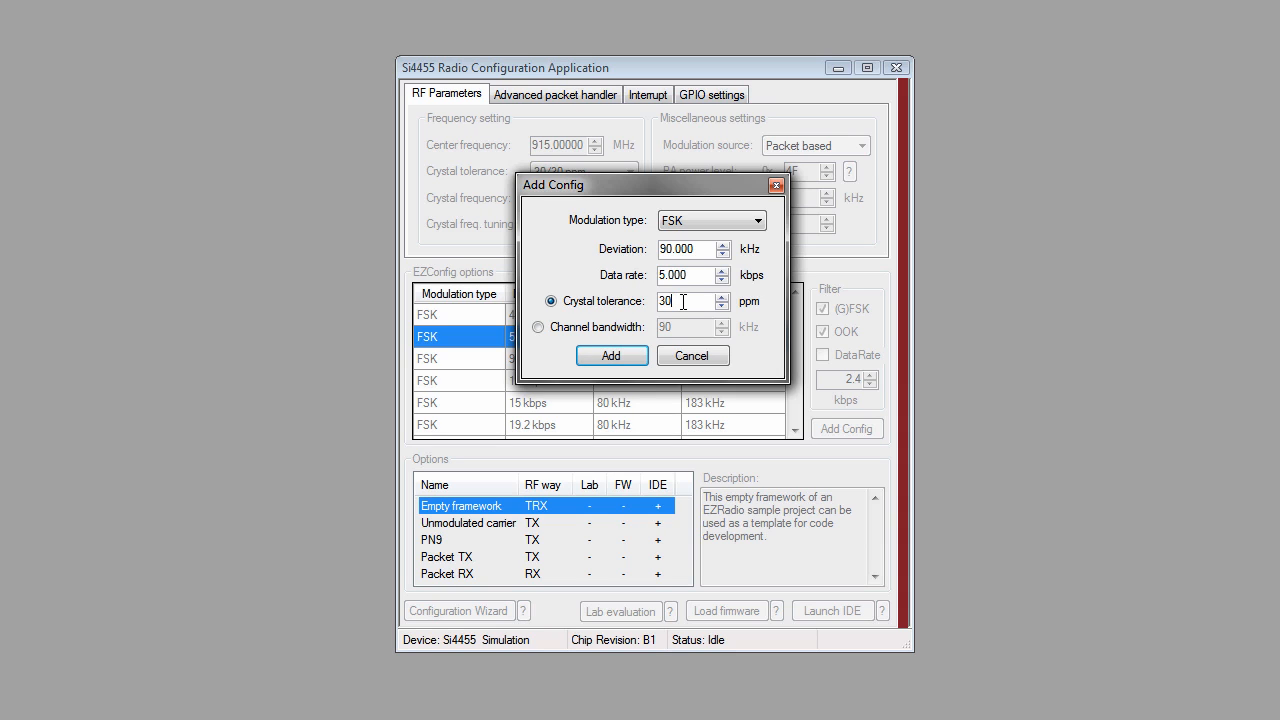
{"action": "left_click", "coordinate": [616, 358]}
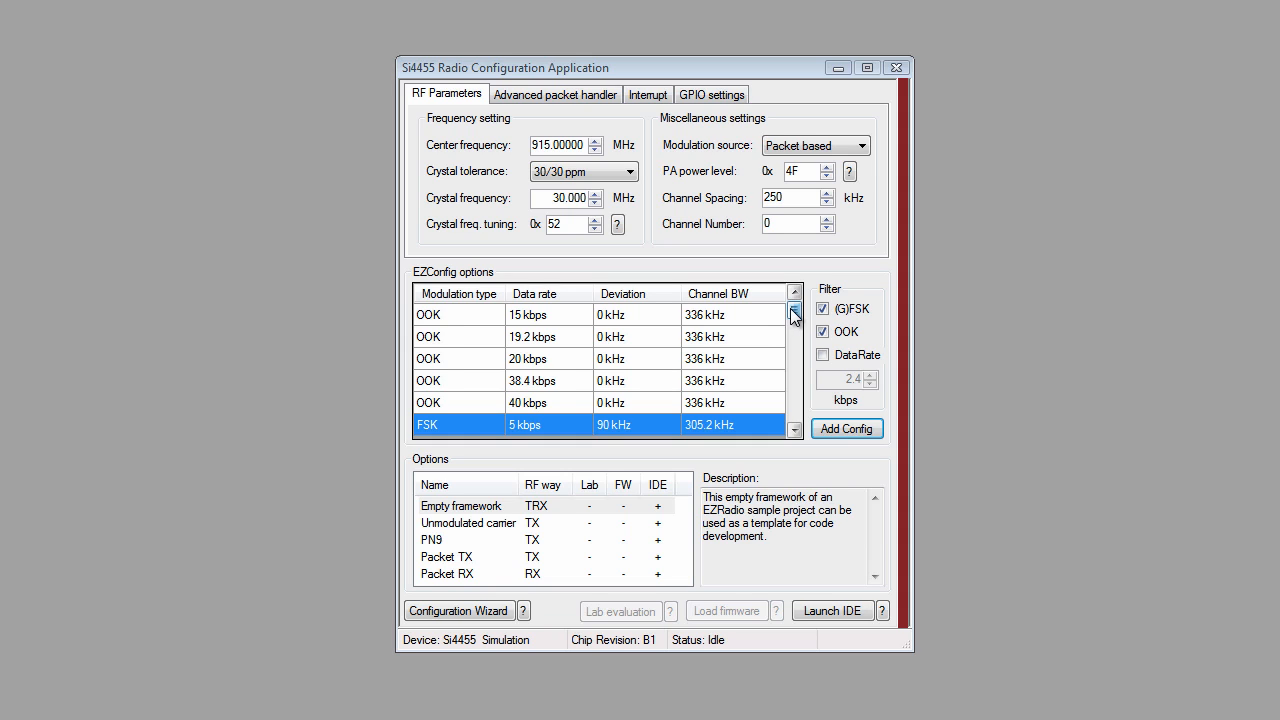
Step: Open the Advanced packet handler settings
{"action": "left_click_drag", "start_coordinate": [793, 311], "coordinate": [643, 429]}
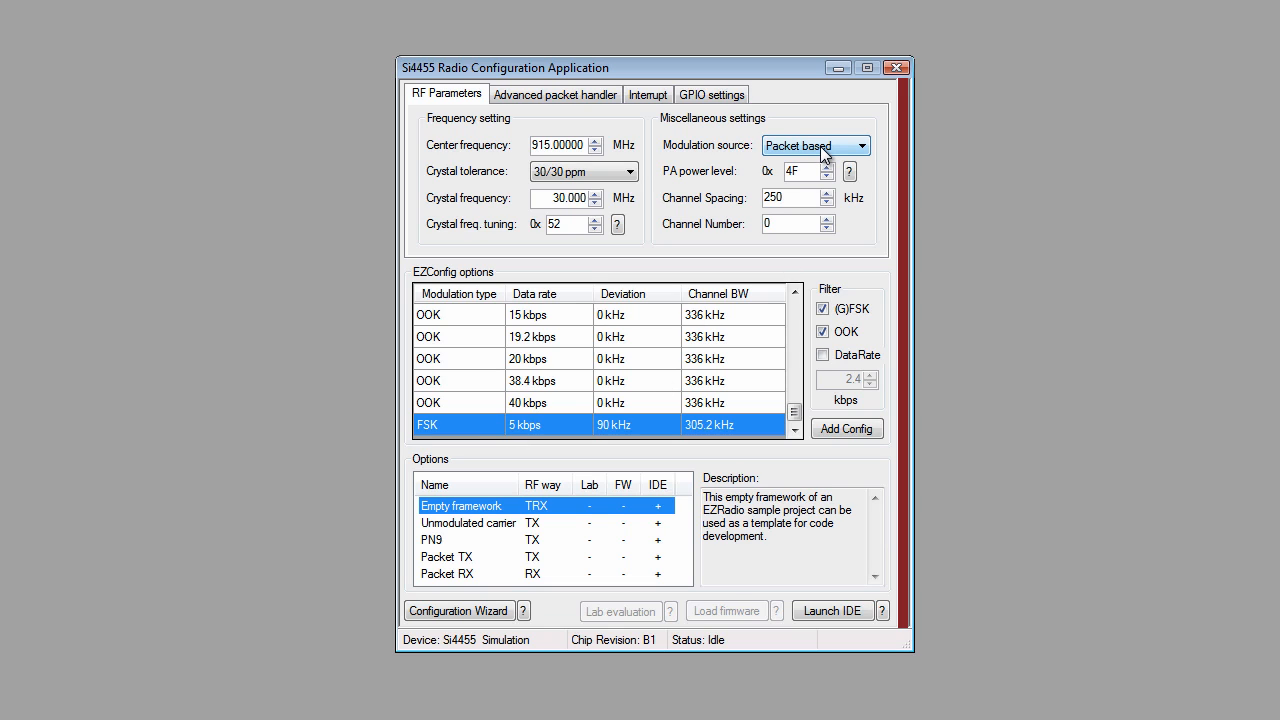
{"action": "left_click", "coordinate": [575, 95]}
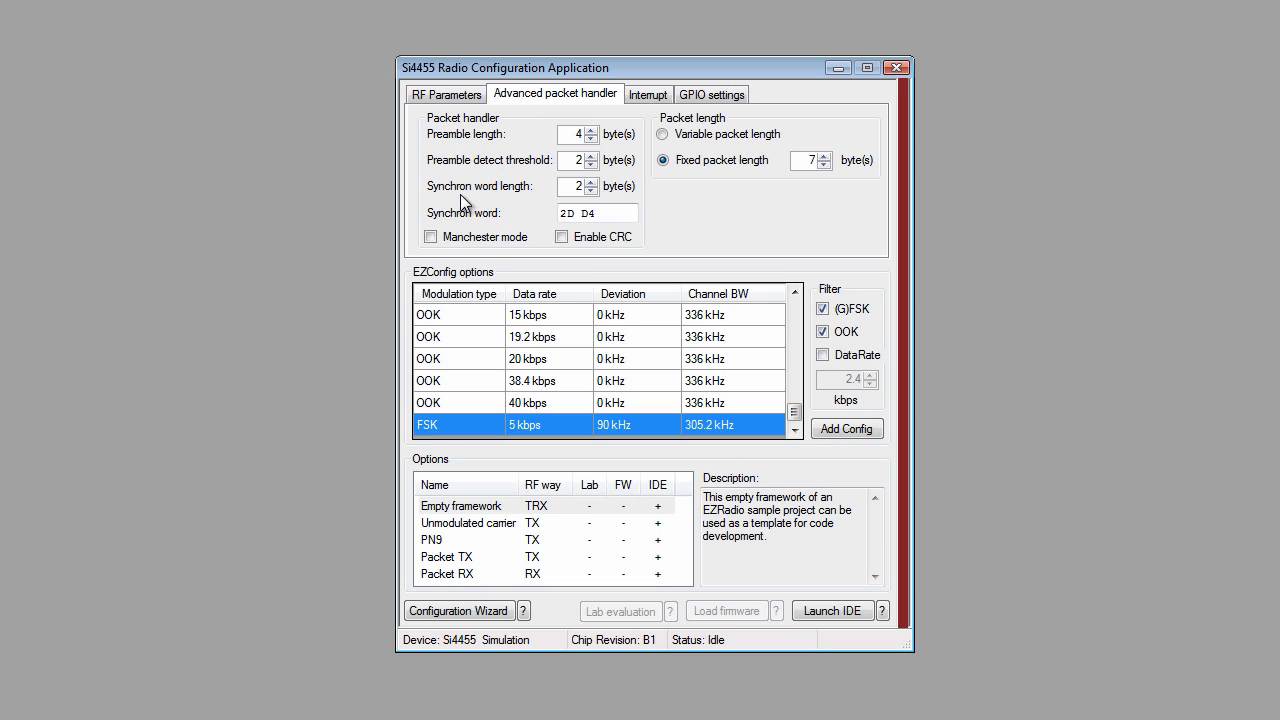
Step: Launch an IDE project for the Empty framework option, switching the tool vendor to SDCC before confirming
{"action": "left_click", "coordinate": [603, 213]}
{"action": "left_click", "coordinate": [494, 510]}
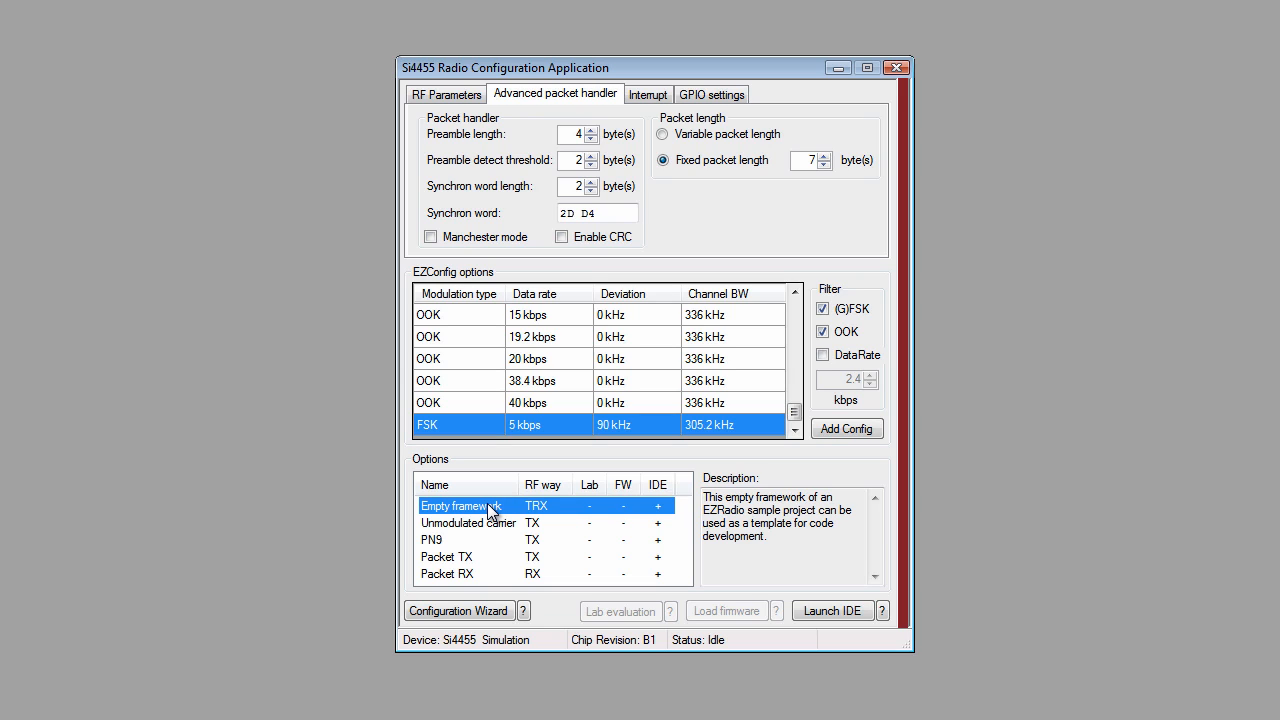
{"action": "left_click", "coordinate": [830, 614]}
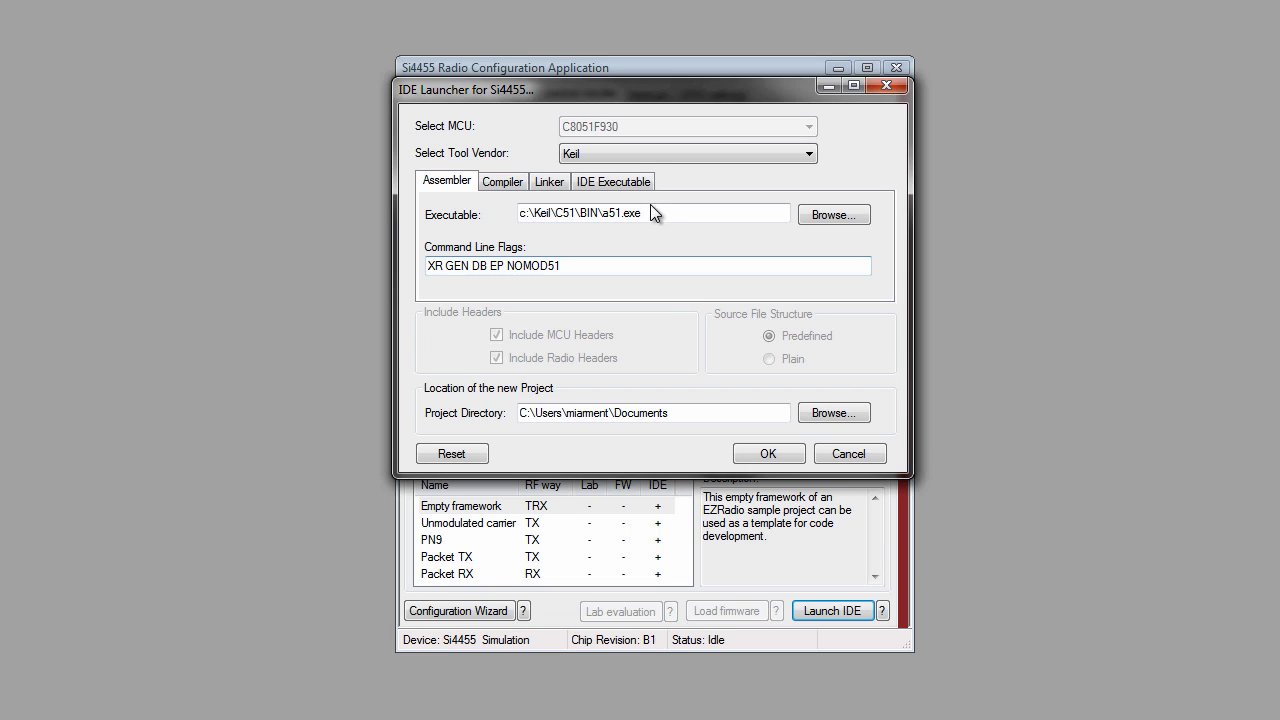
{"action": "left_click", "coordinate": [650, 153]}
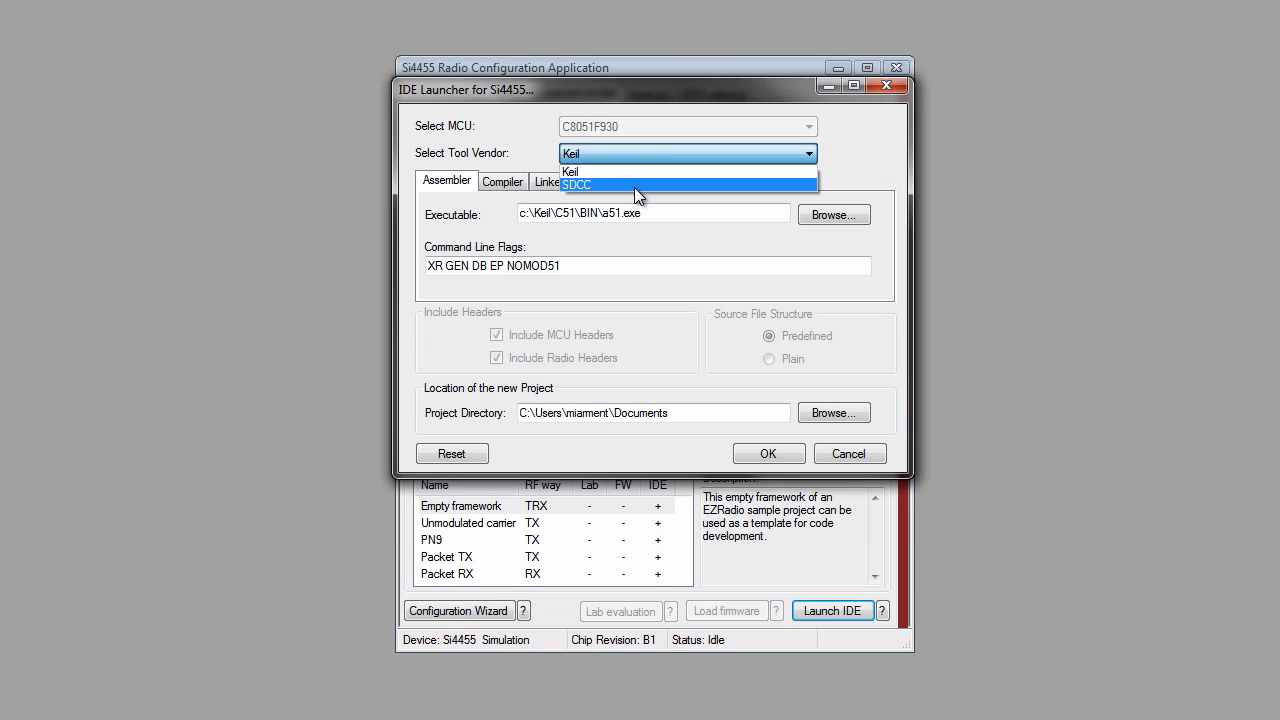
{"action": "left_click", "coordinate": [633, 184]}
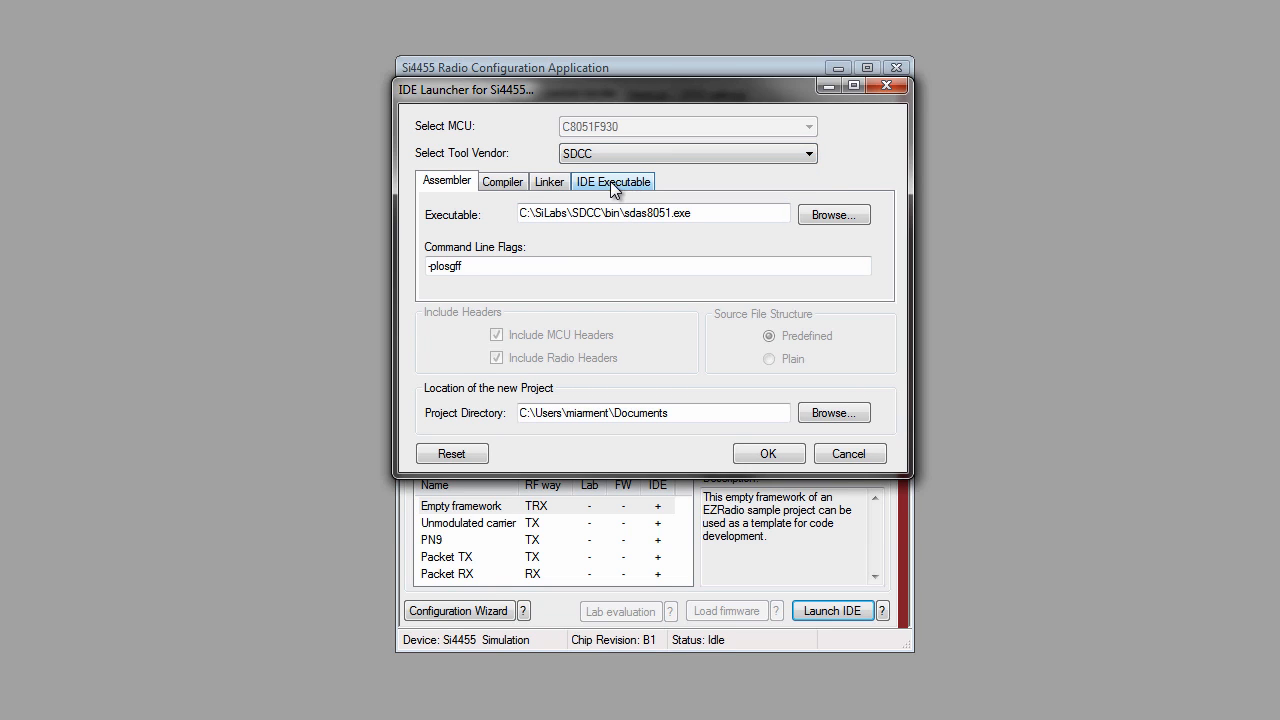
{"action": "left_click", "coordinate": [777, 453]}
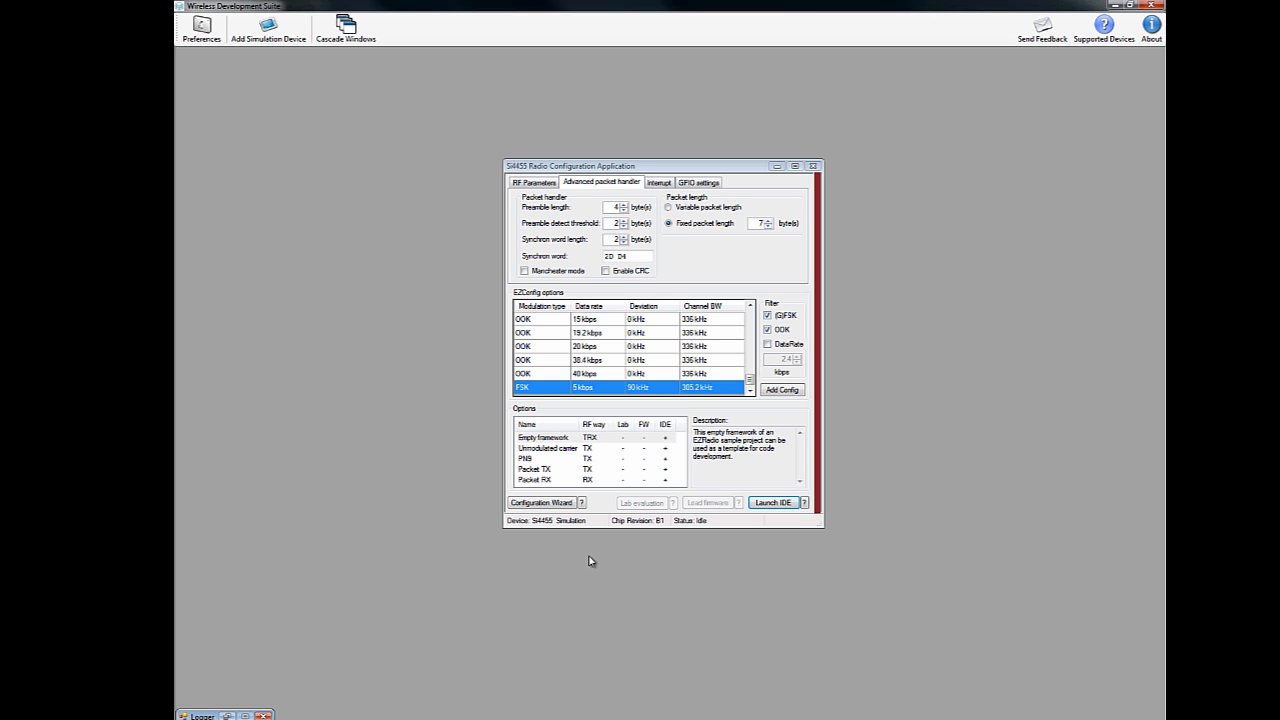
Step: Select the Packet TX sample option
{"action": "left_click", "coordinate": [549, 473]}
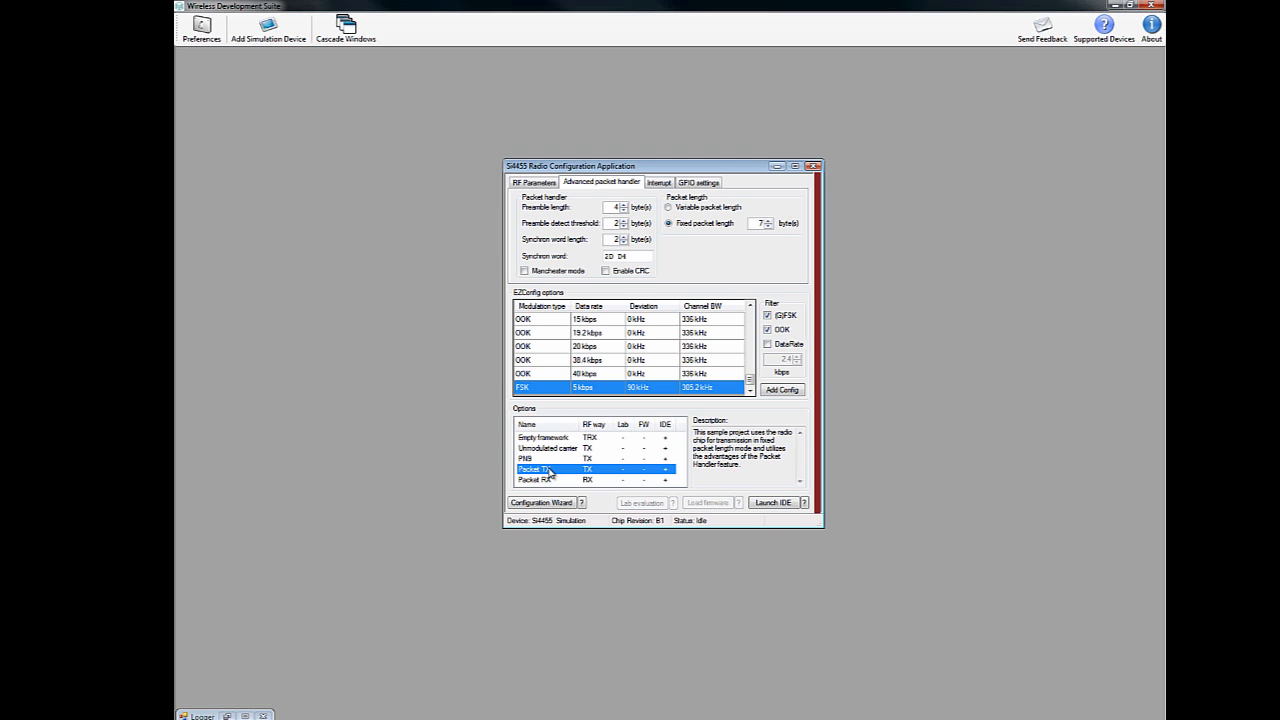